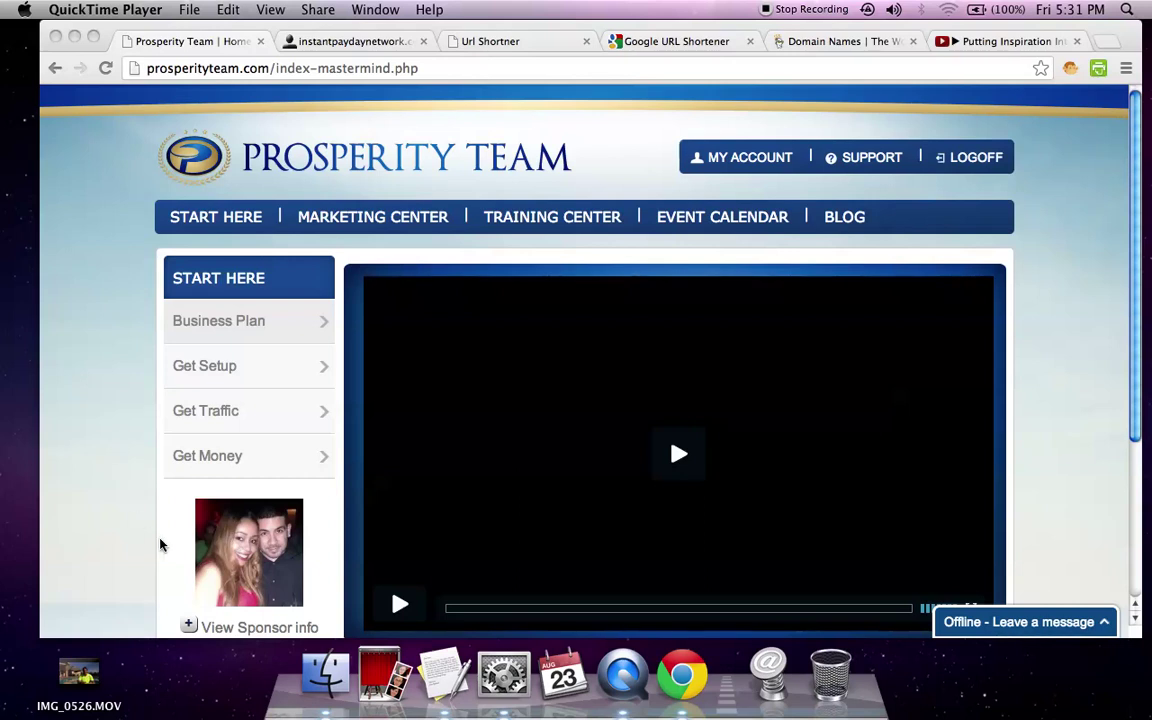
Step: Open the Marketing Center's Sales Funnels page and expand the Prosperity Team funnel list
click(188, 628)
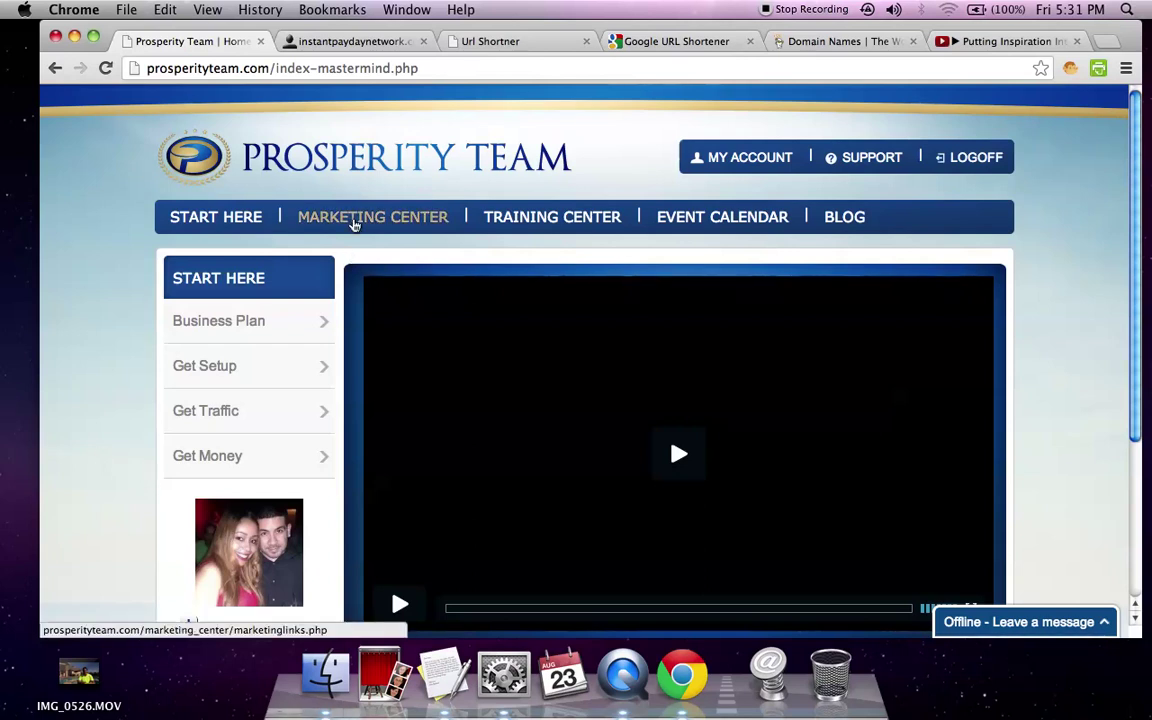
click(354, 224)
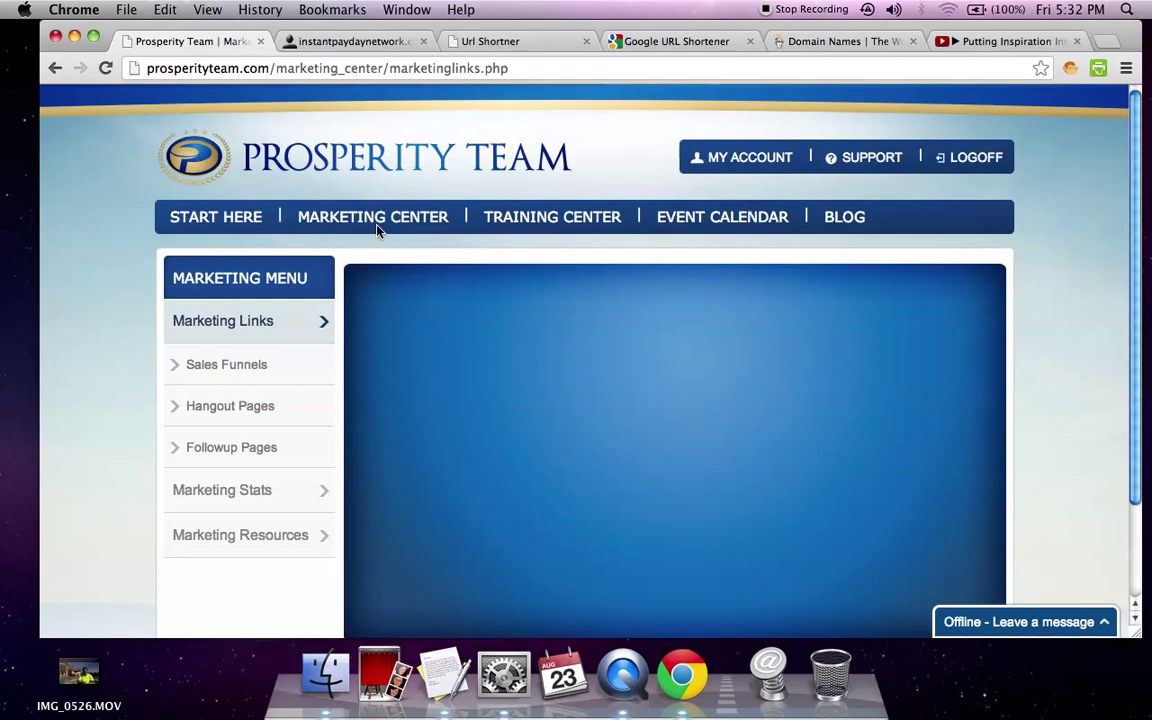
click(238, 375)
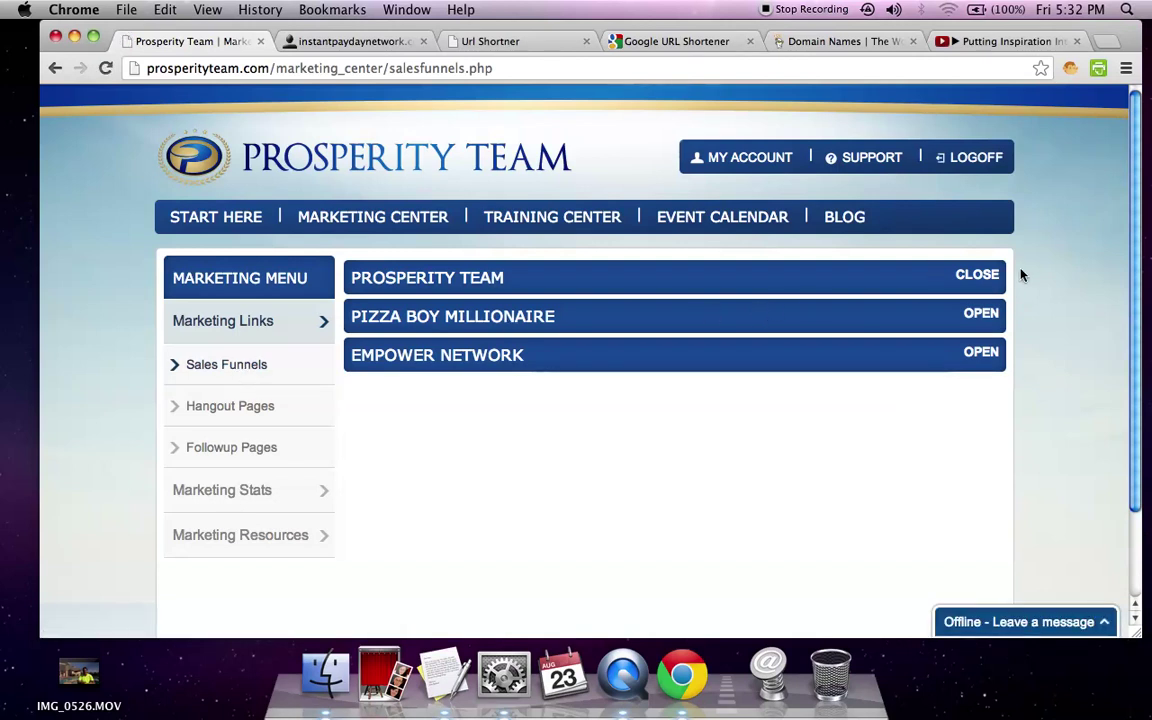
click(985, 279)
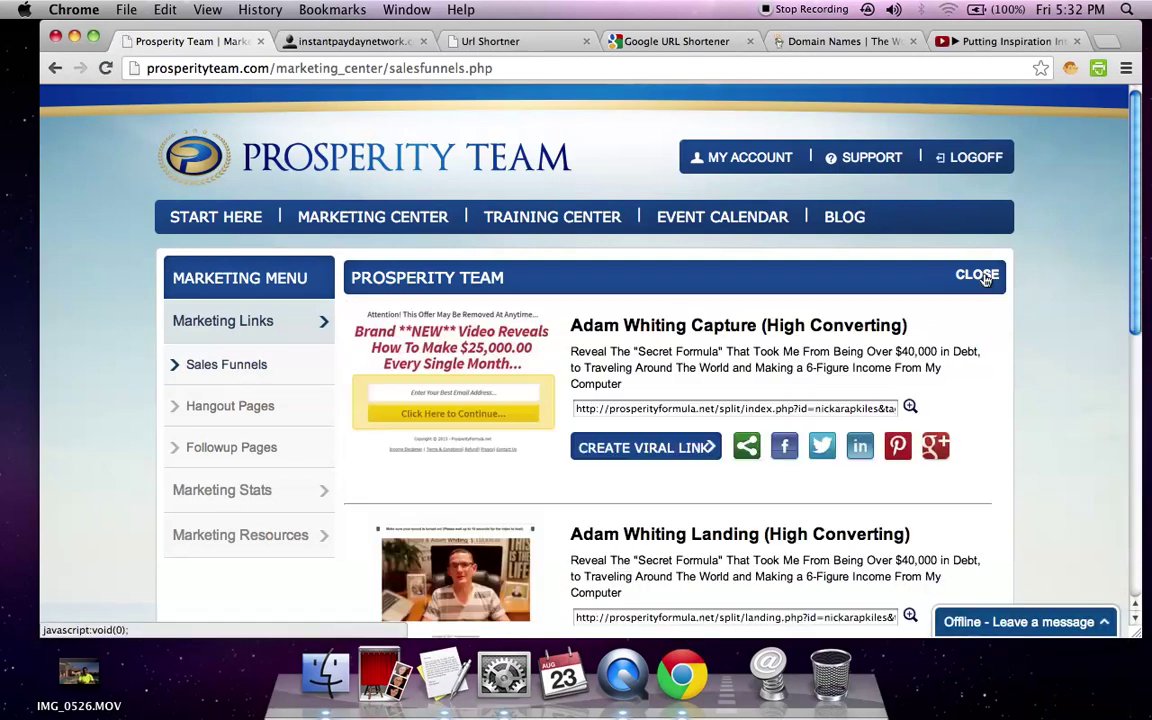
scroll(433, 365, down, 3)
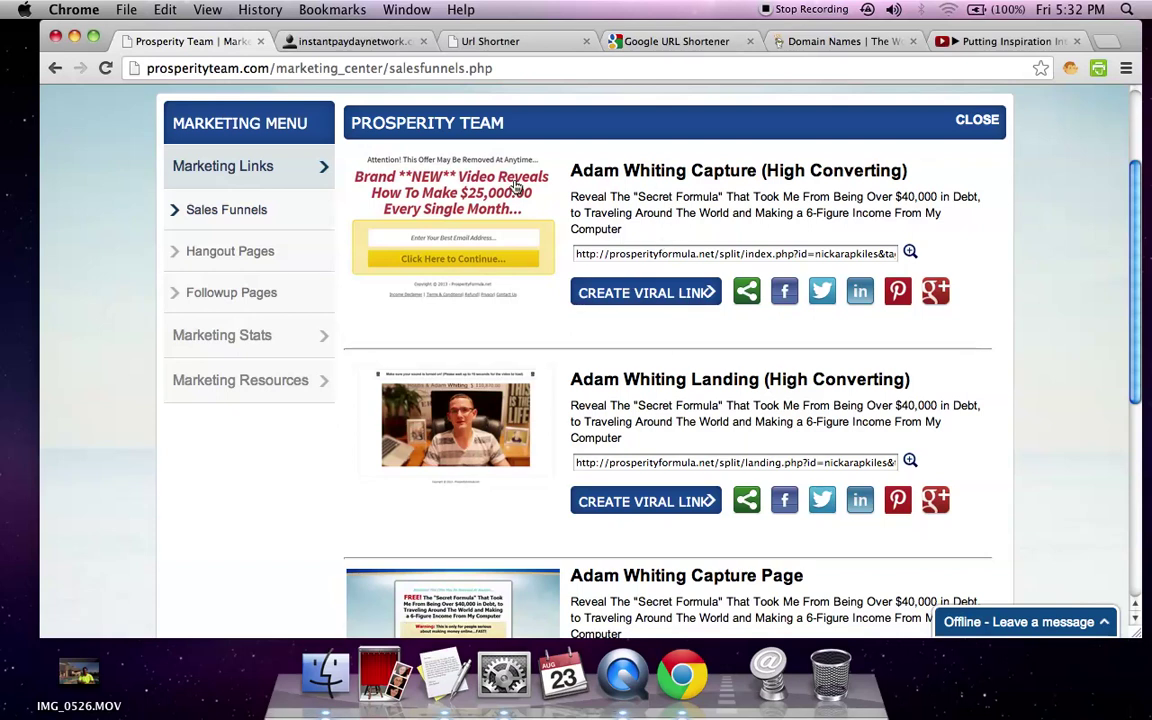
scroll(502, 196, down, 1)
scroll(502, 196, down, 4)
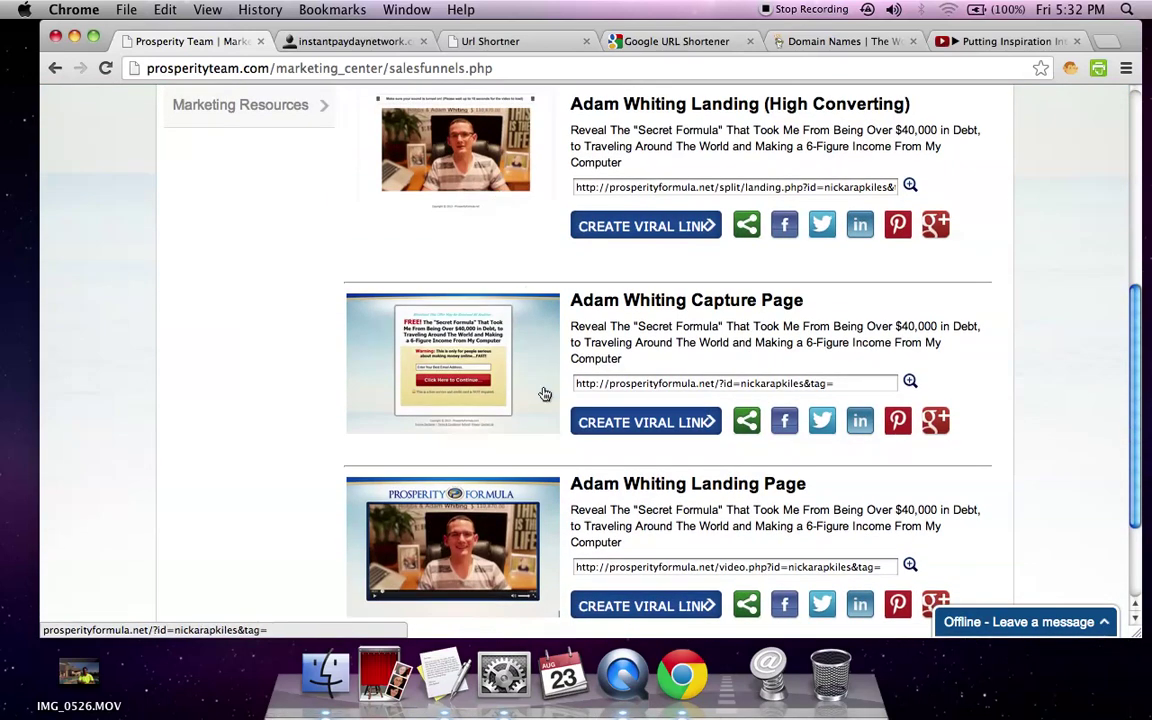
scroll(493, 330, down, 3)
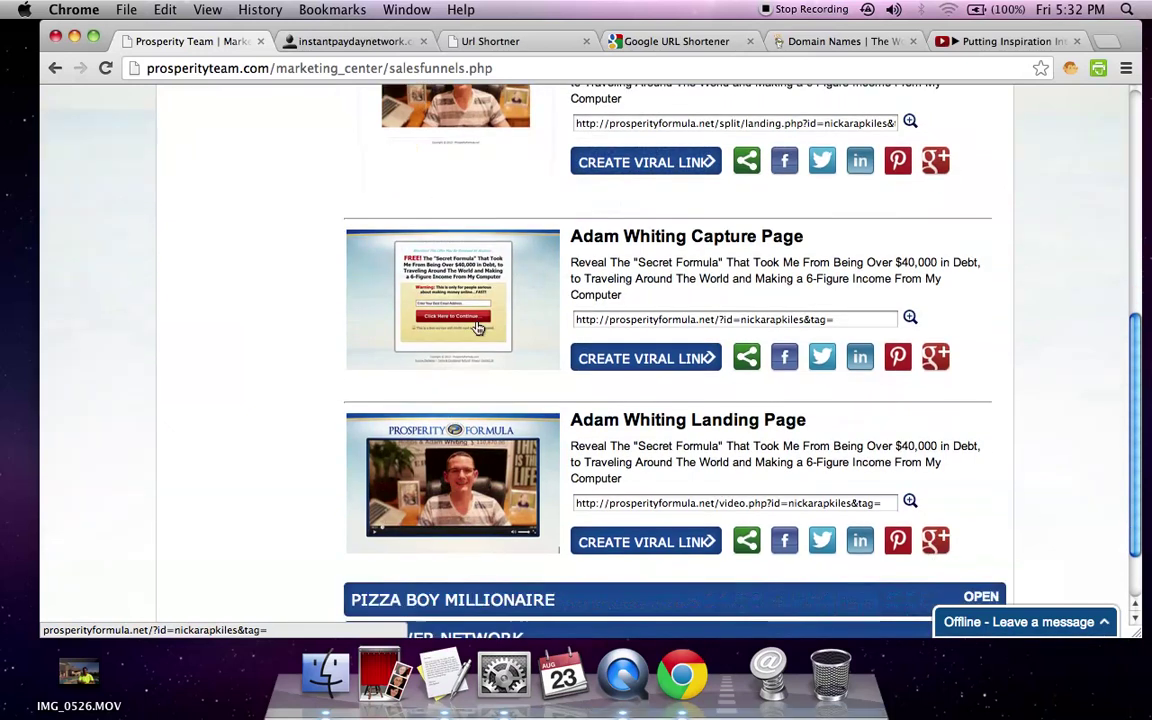
scroll(478, 328, up, 10)
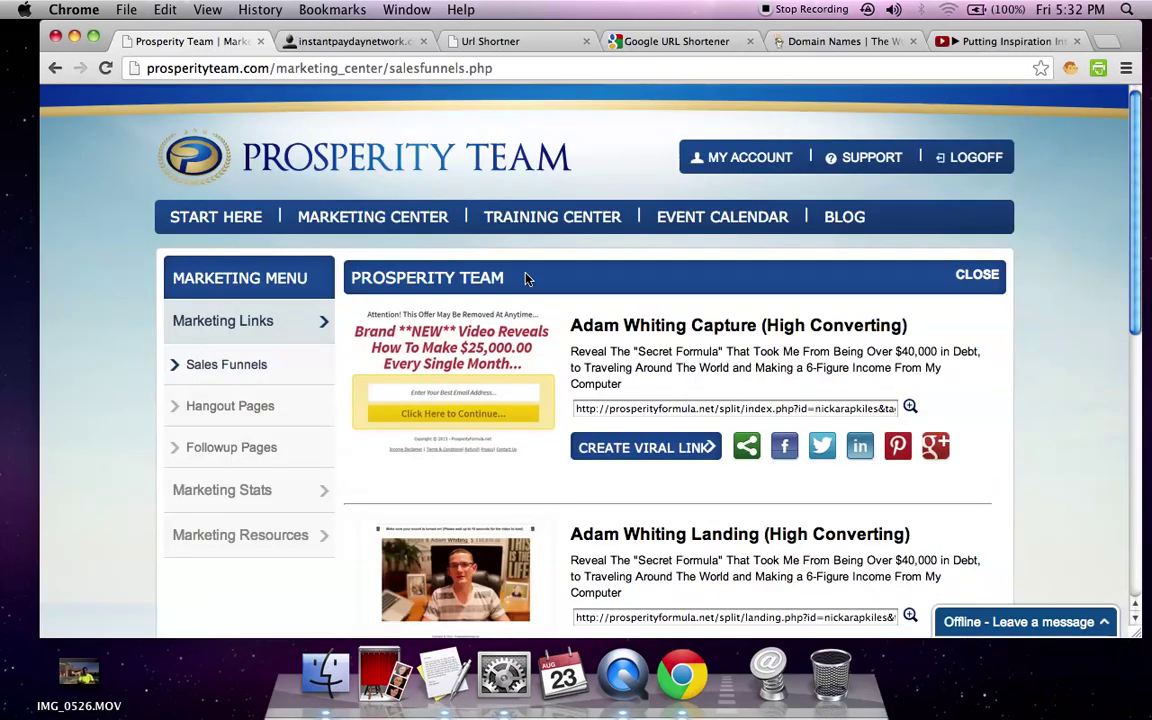
Step: Collapse Prosperity Team, expand Pizza Boy Millionaire, and copy its capture page link
click(982, 276)
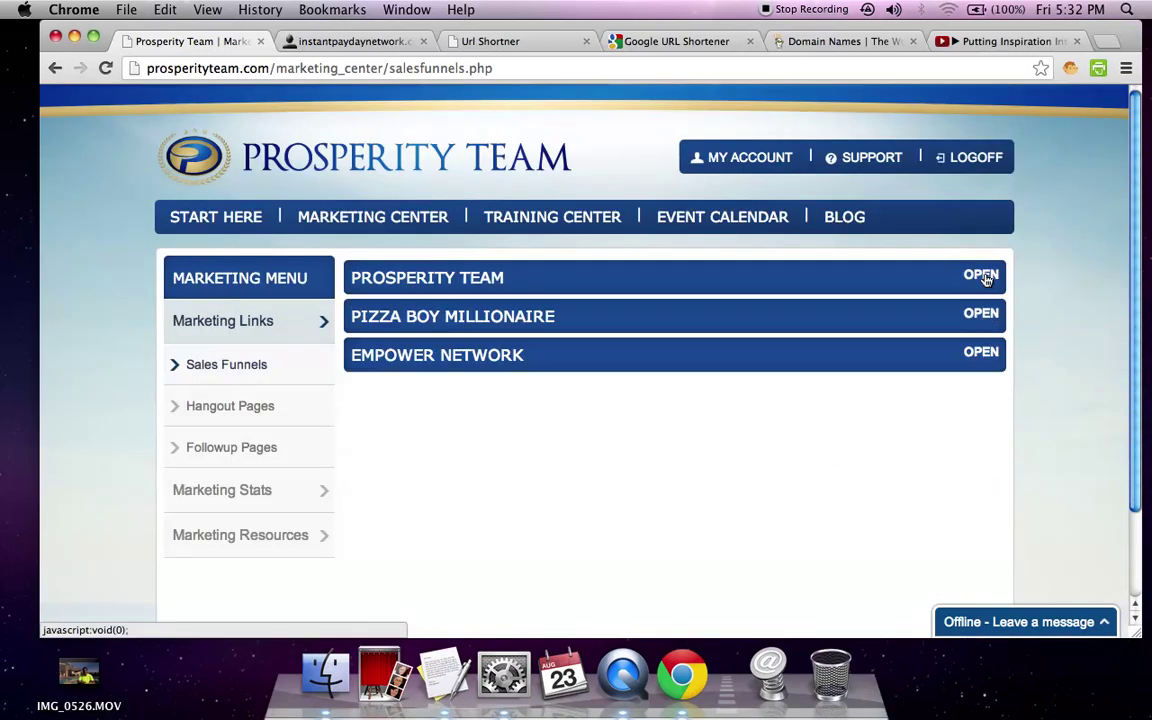
click(994, 317)
scroll(997, 320, down, 3)
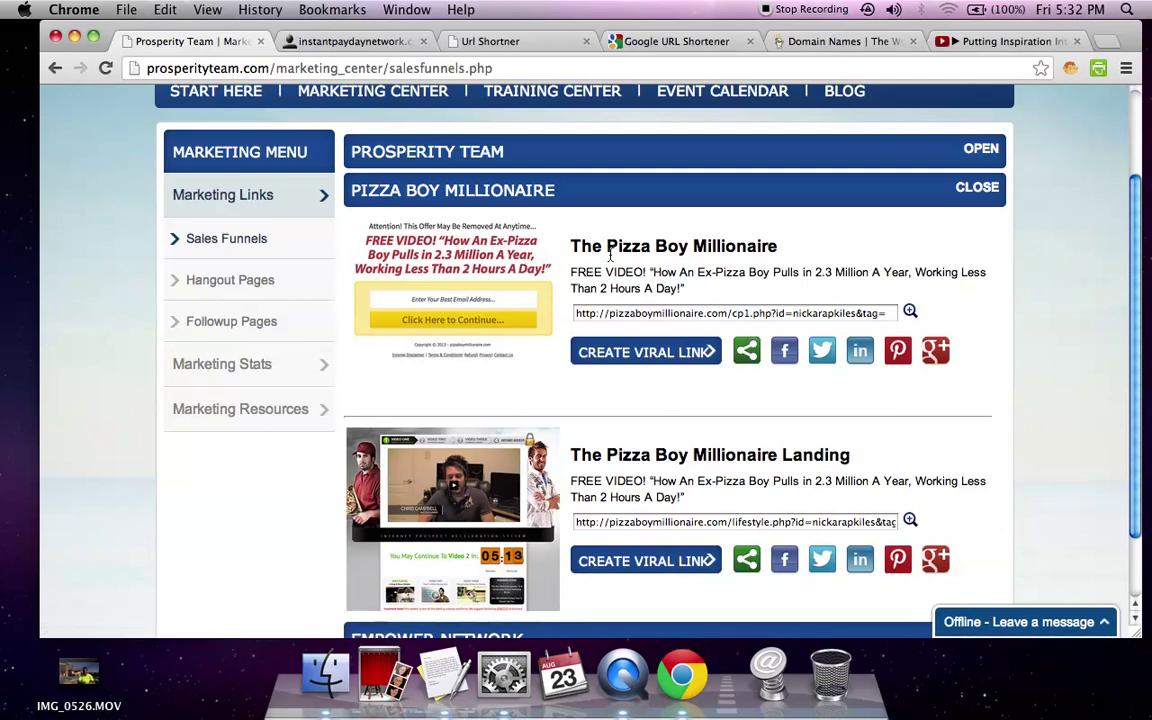
click(644, 312)
triple_click(644, 312)
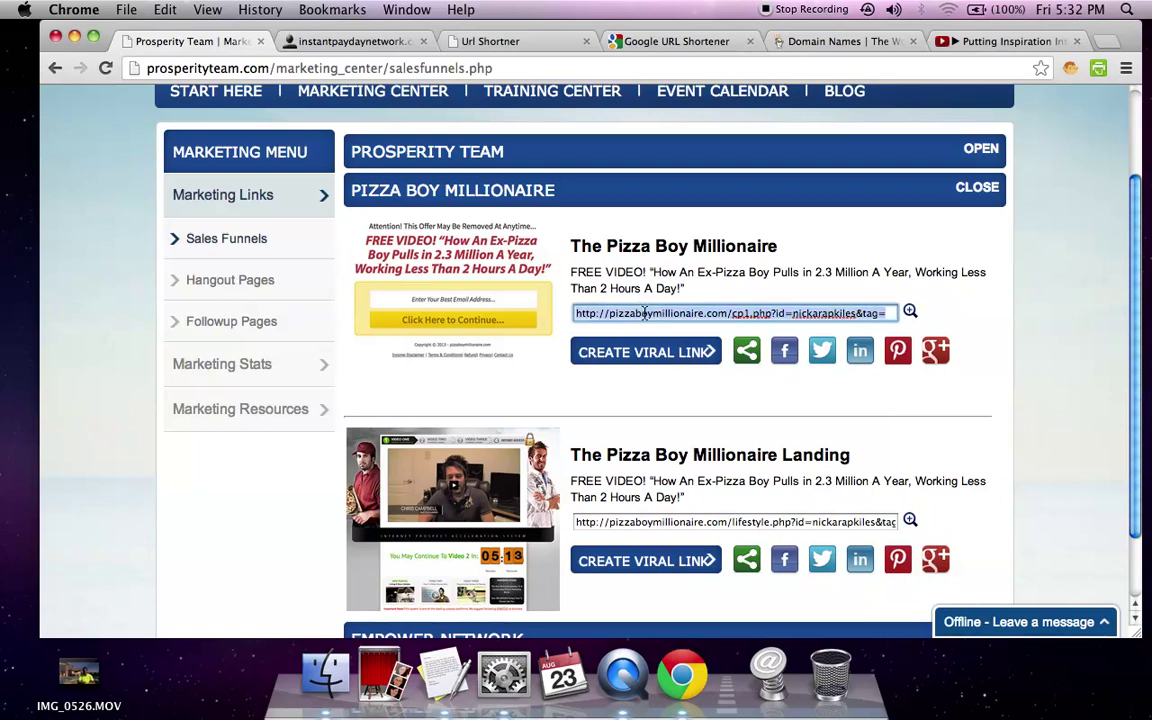
key(super+c)
Step: Paste the Pizza Boy Millionaire capture link into a new TextEdit document, then return to Chrome
click(444, 672)
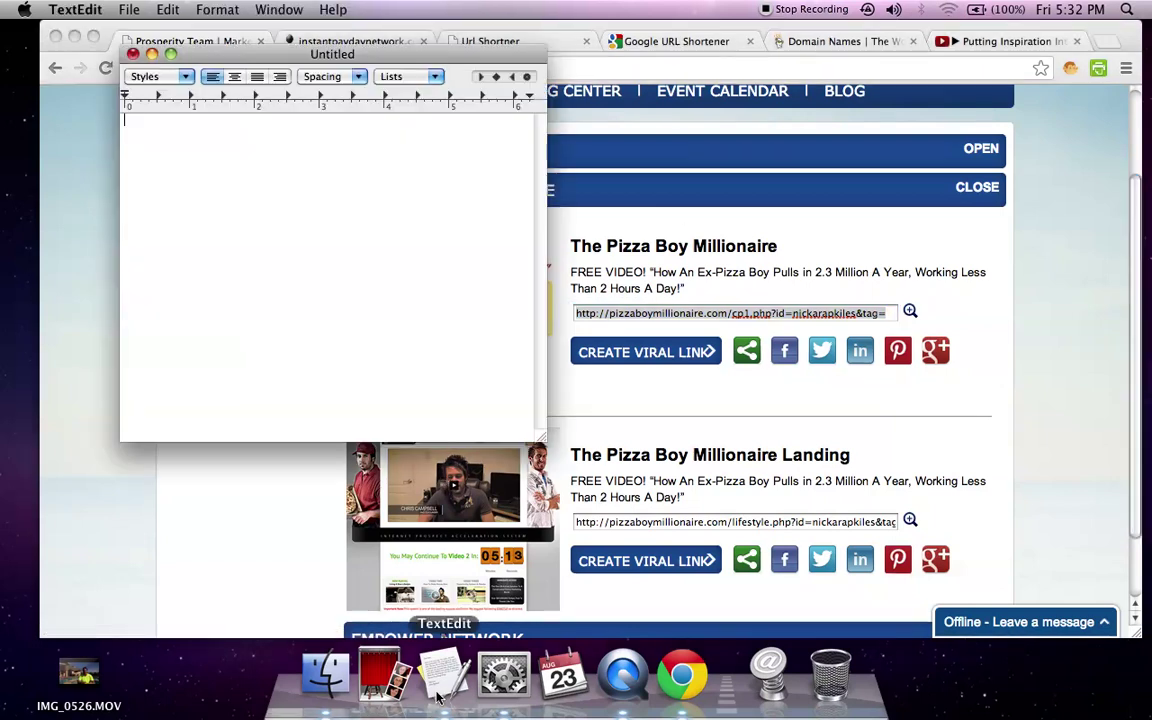
key(super+v)
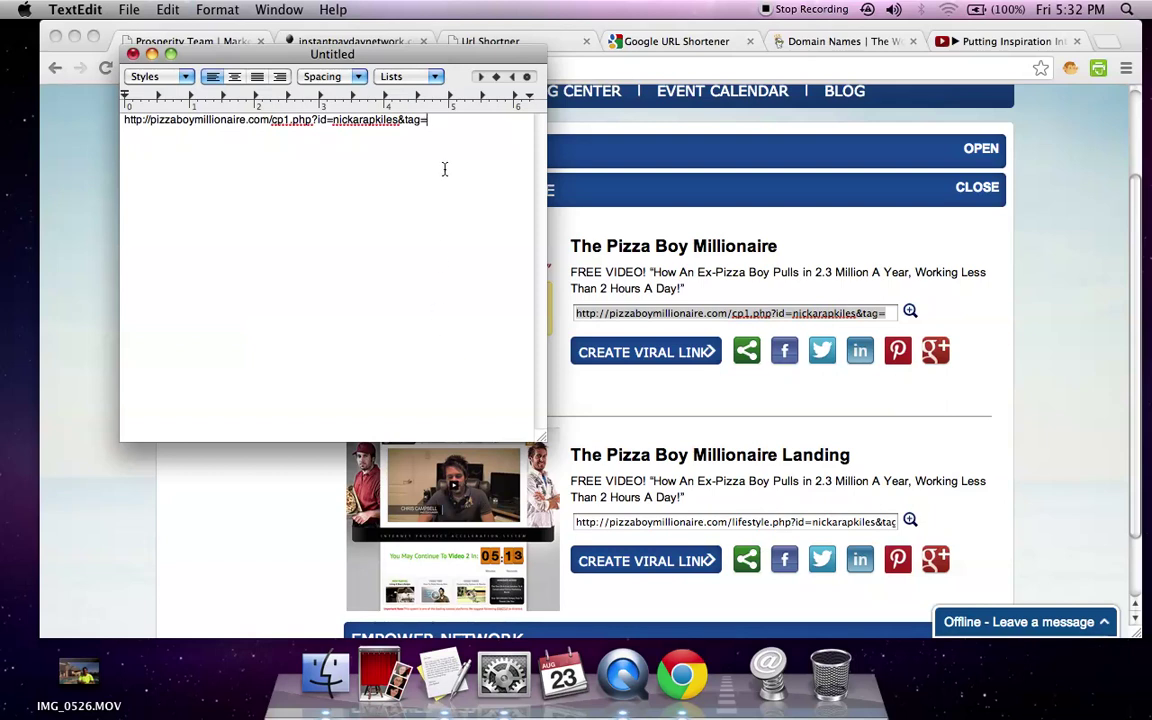
click(1040, 246)
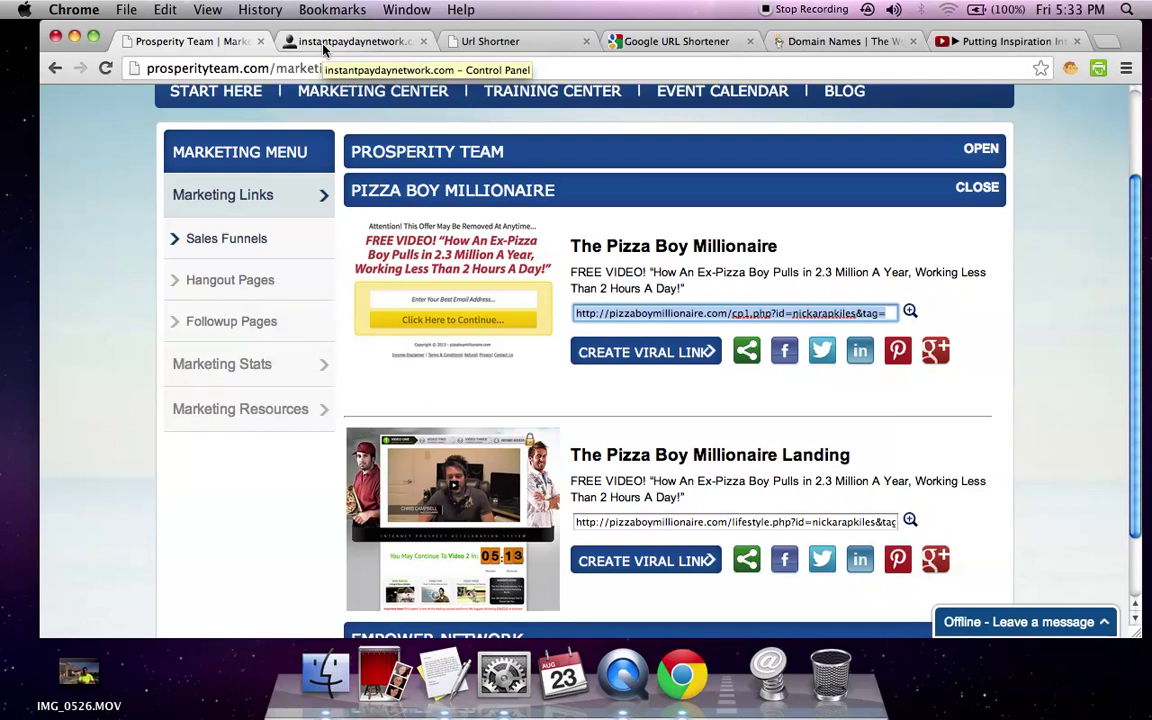
Step: Open my Instant Payday Network capture page, play its video, and select its web address
click(323, 49)
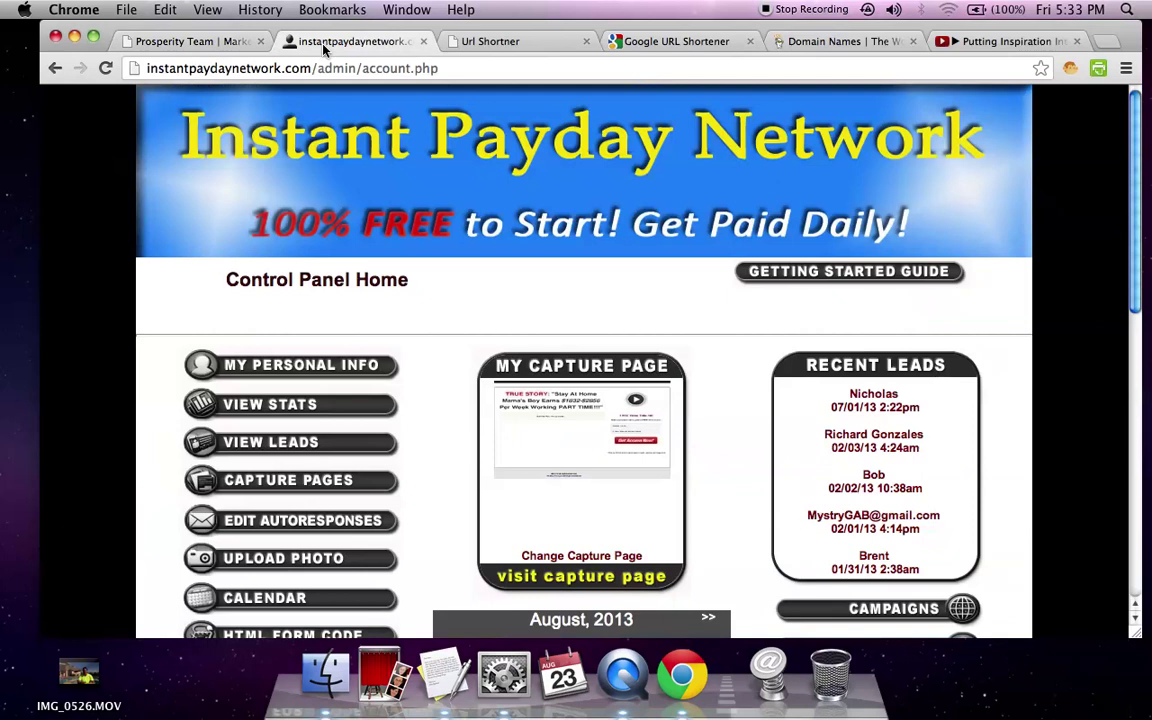
scroll(586, 540, down, 2)
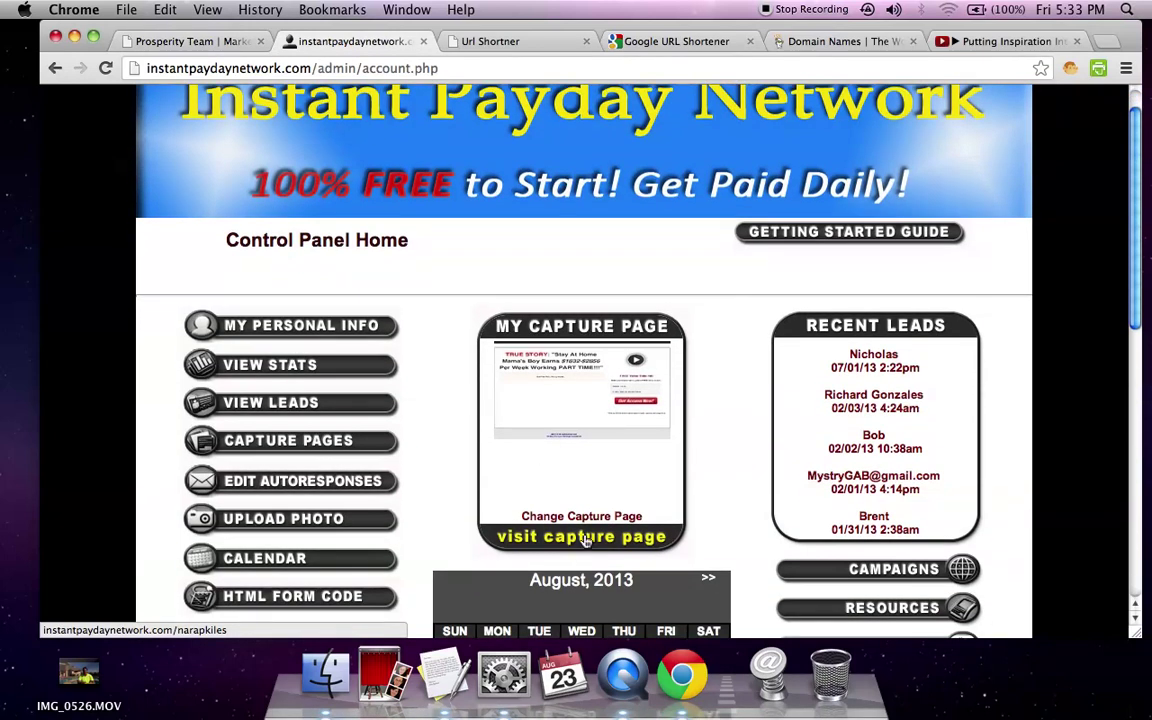
click(581, 464)
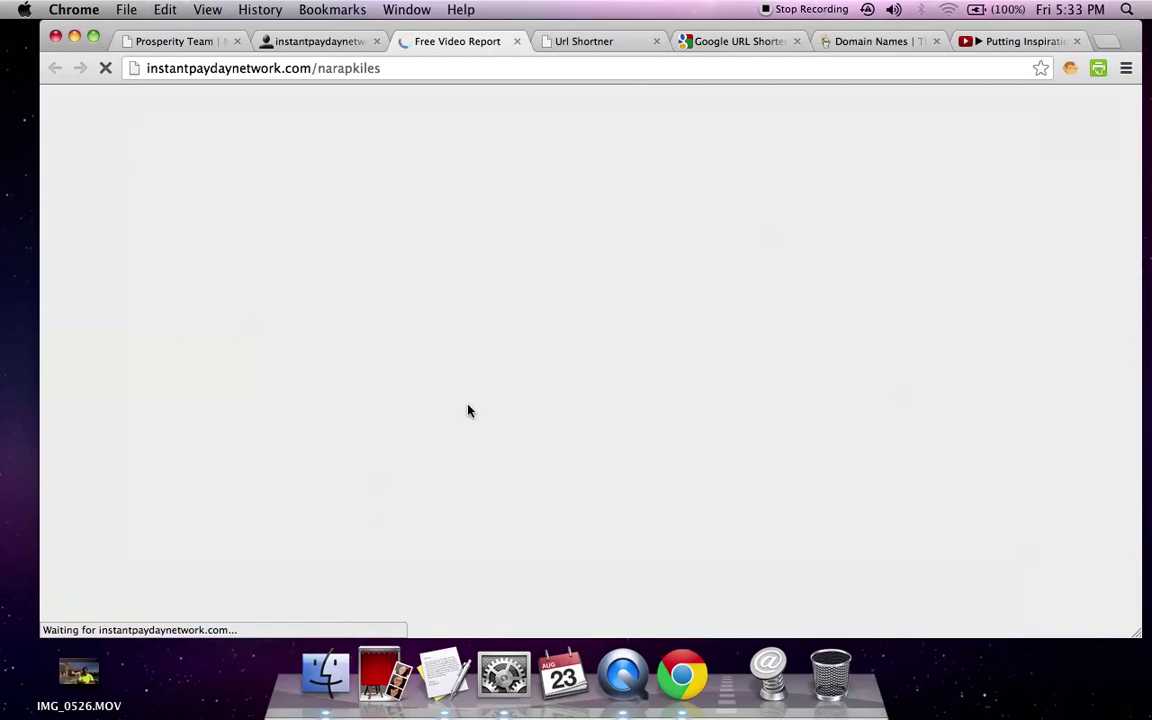
scroll(137, 476, down, 2)
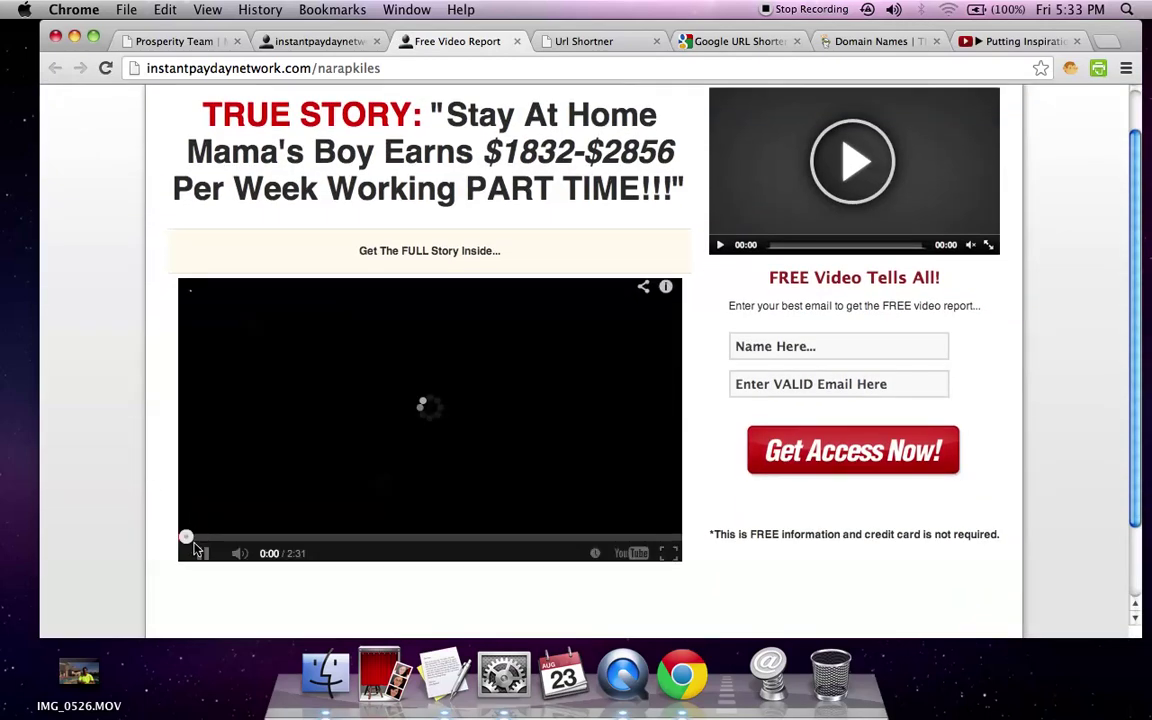
click(200, 553)
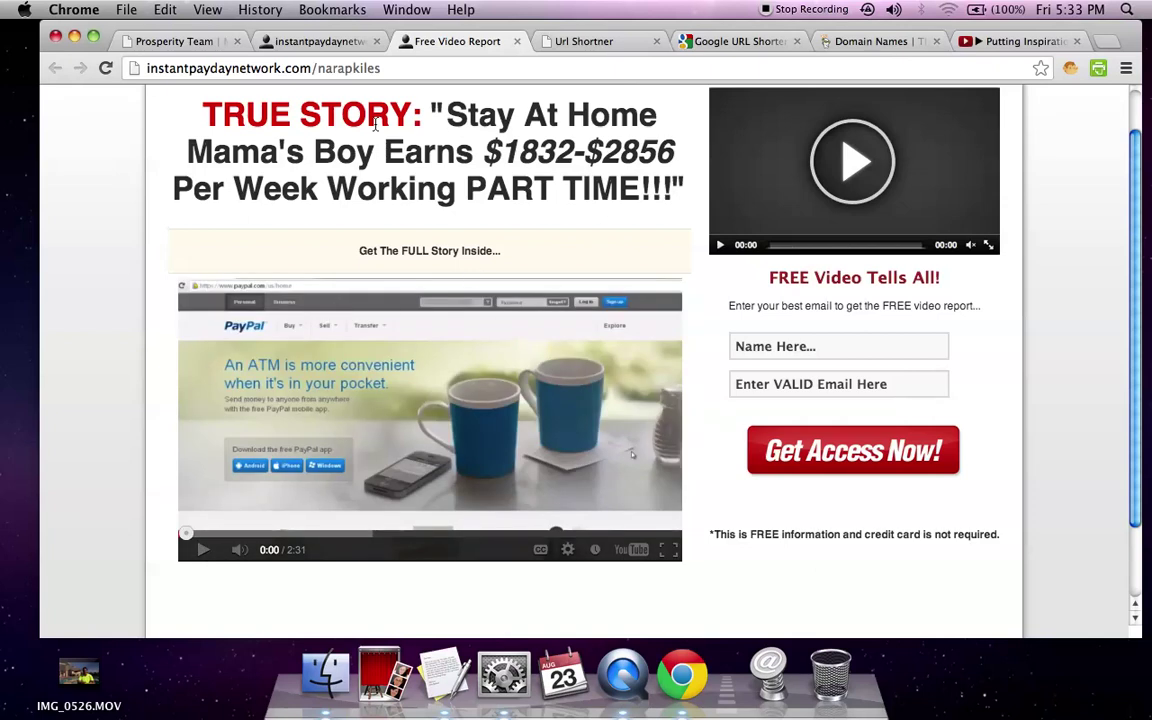
click(398, 66)
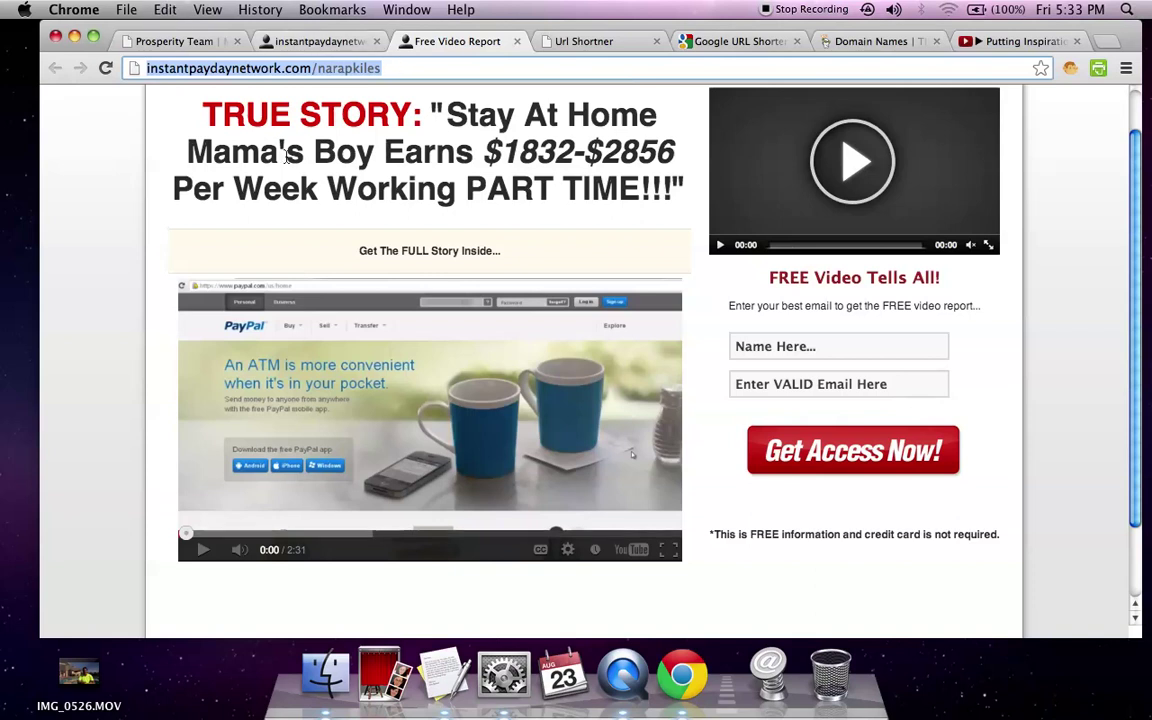
Step: Paste the Instant Payday Network capture URL on a new line under the first link
click(436, 681)
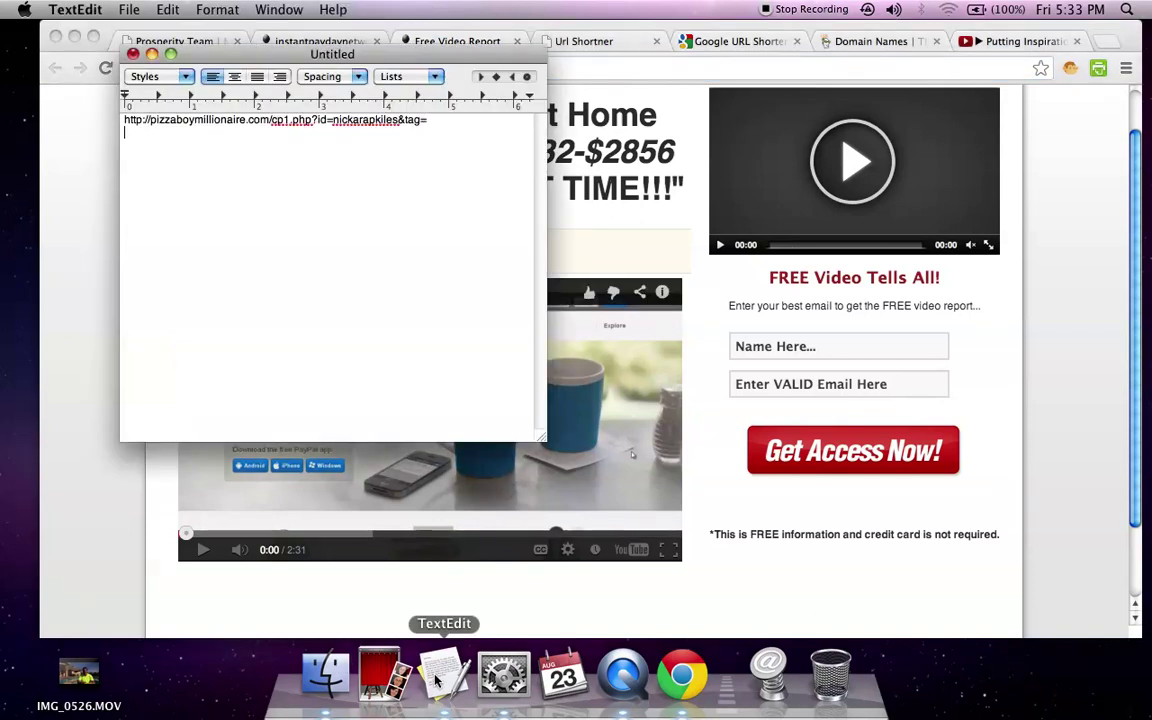
key(Return)
key(Return)
key(super+v)
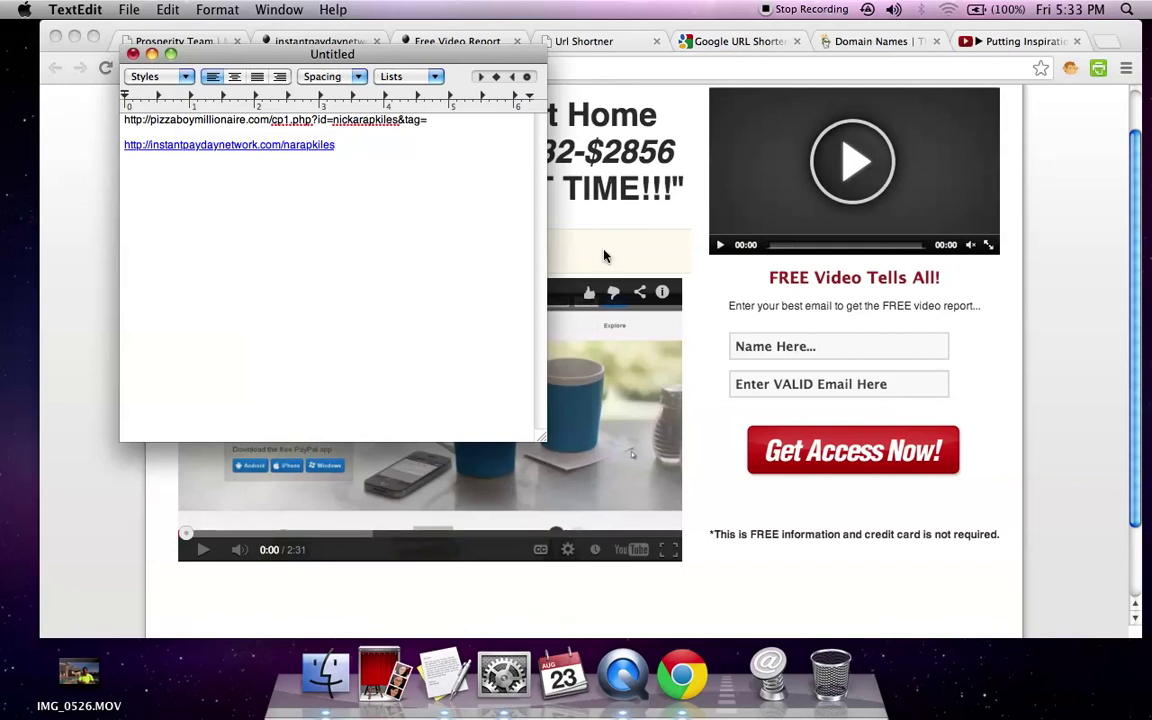
click(75, 302)
Step: Close the free video report tab, leaving the Instant Payday Network Control Panel showing
click(323, 43)
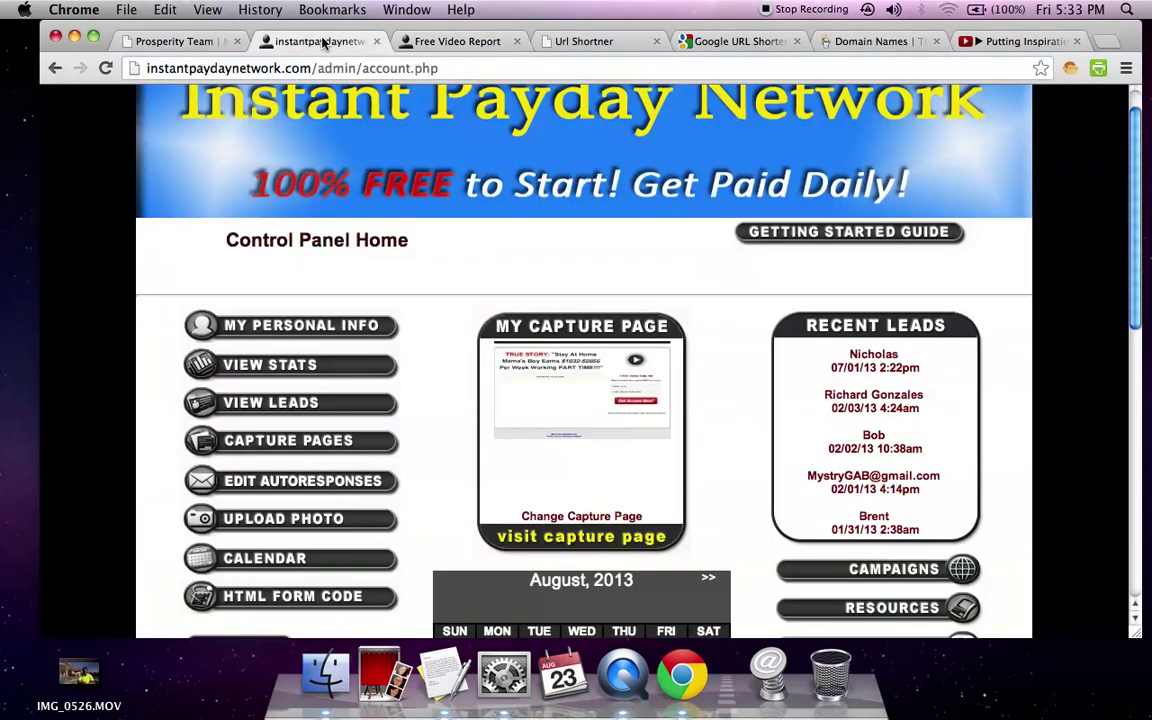
click(470, 42)
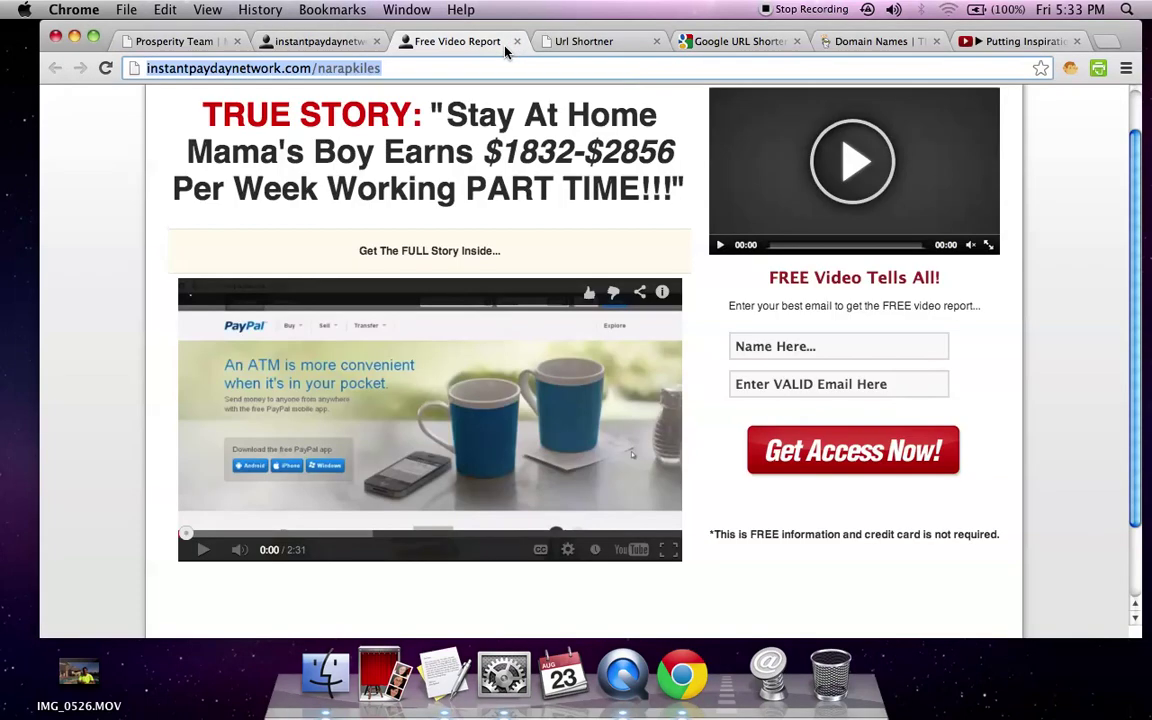
click(517, 42)
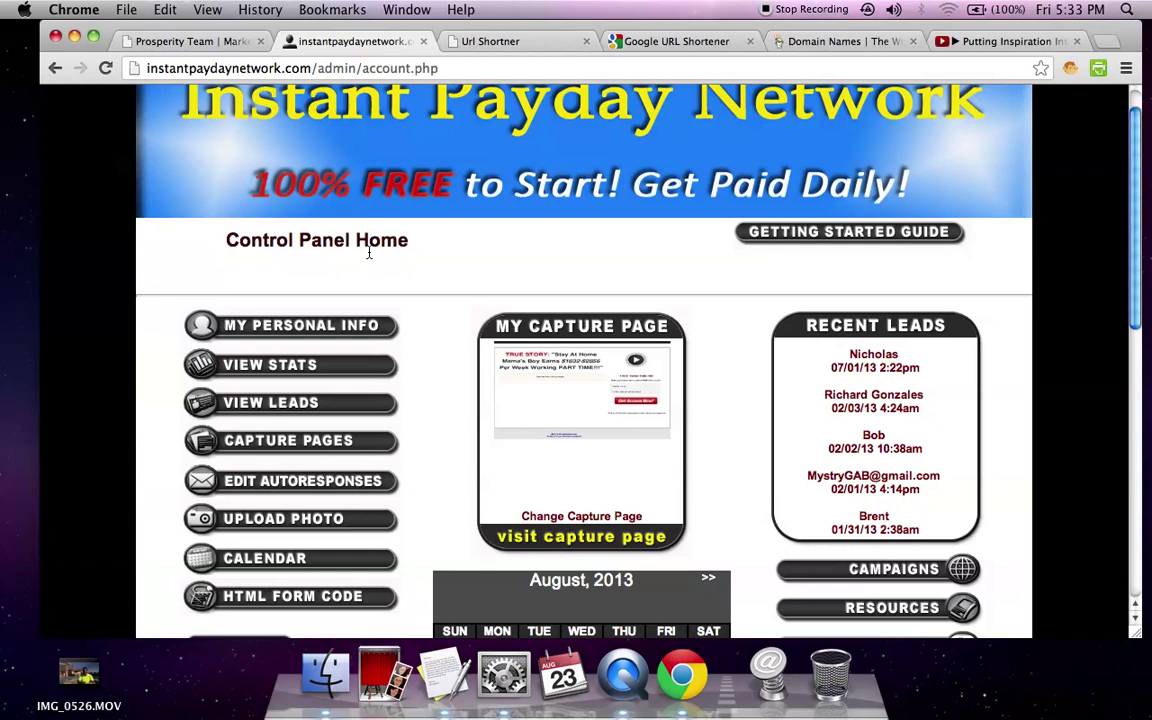
scroll(434, 373, down, 1)
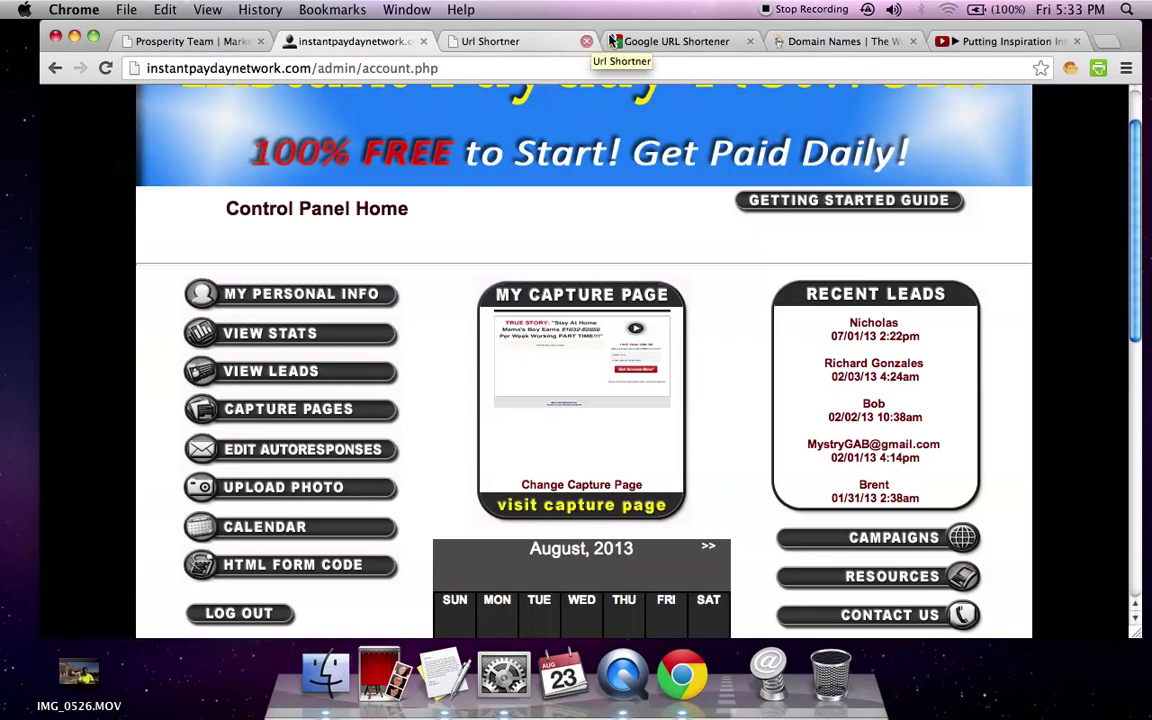
Step: Copy the pizzaboymillionaire capture-page URL from TextEdit for the goo.gl shortener
click(673, 45)
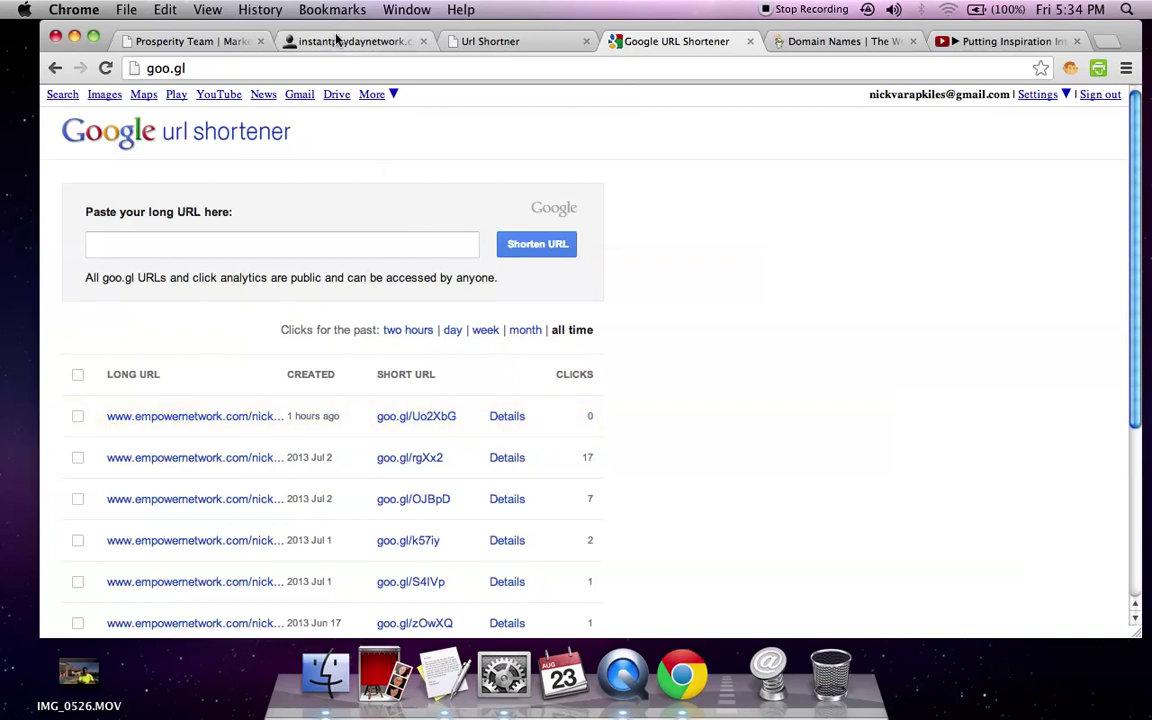
click(443, 673)
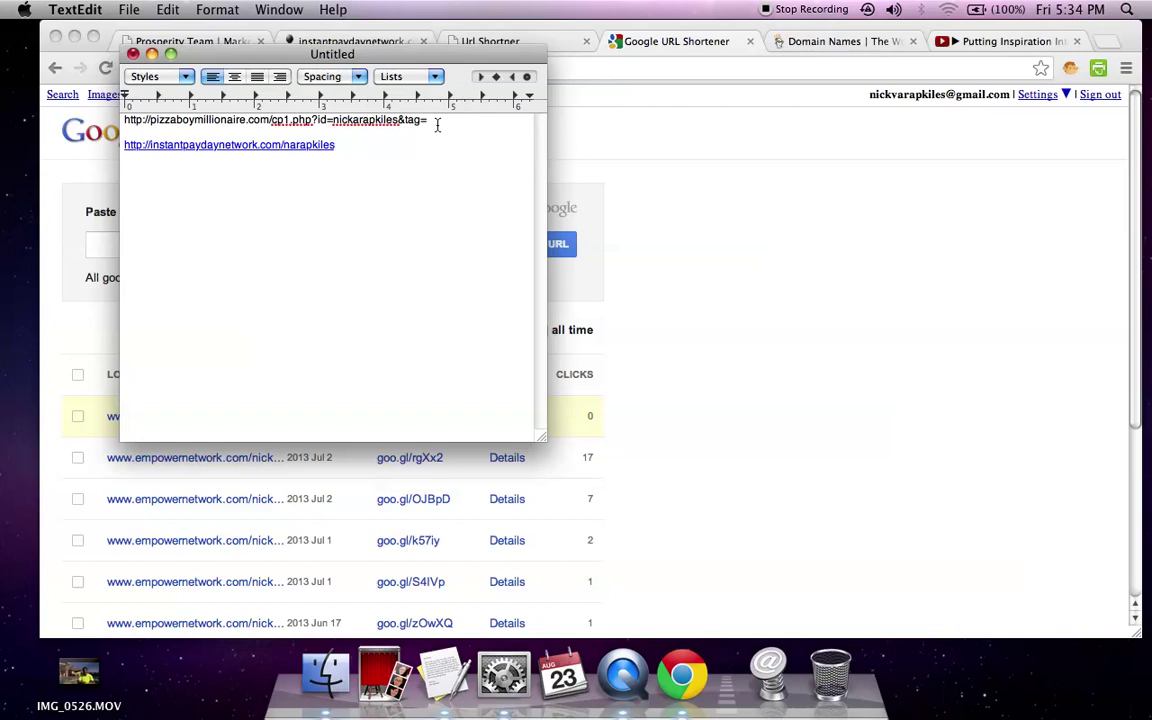
drag(432, 120, 63, 118)
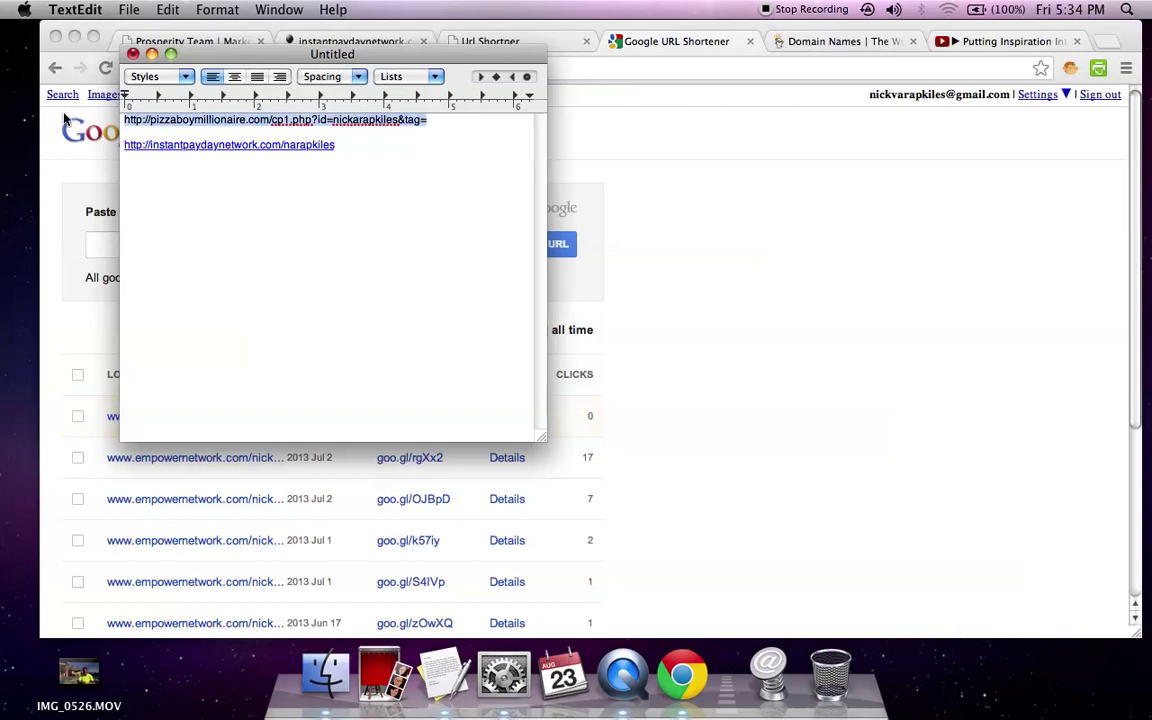
key(super+c)
click(727, 231)
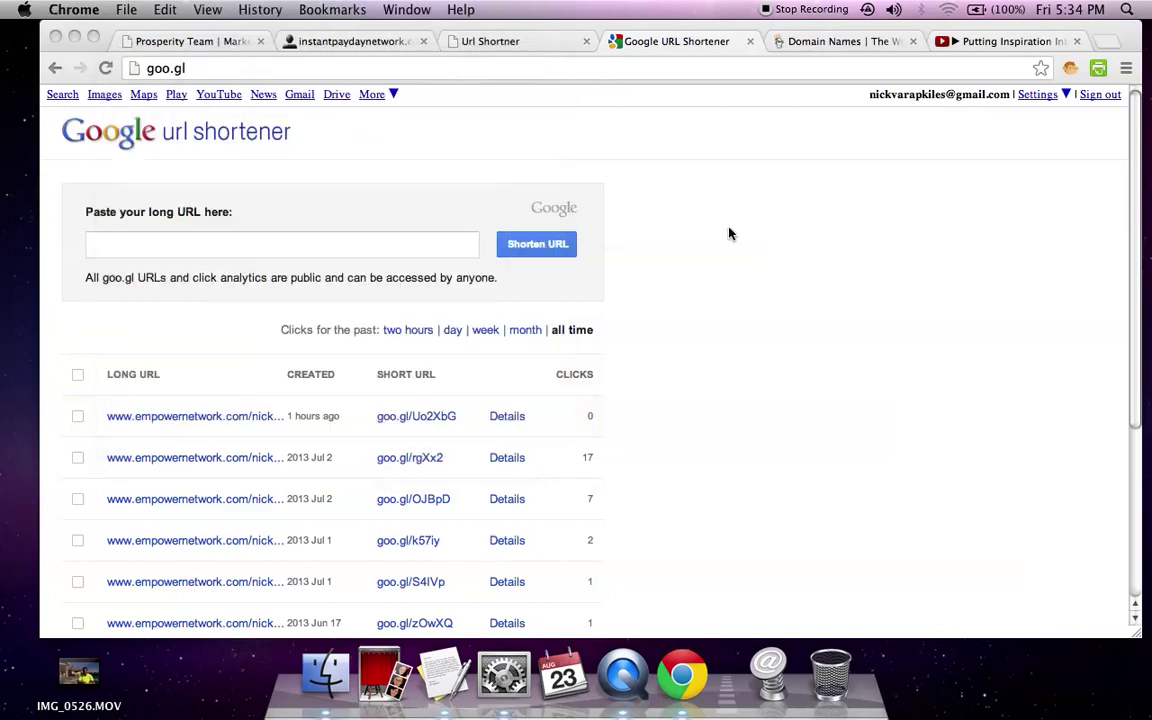
click(299, 251)
key(super+v)
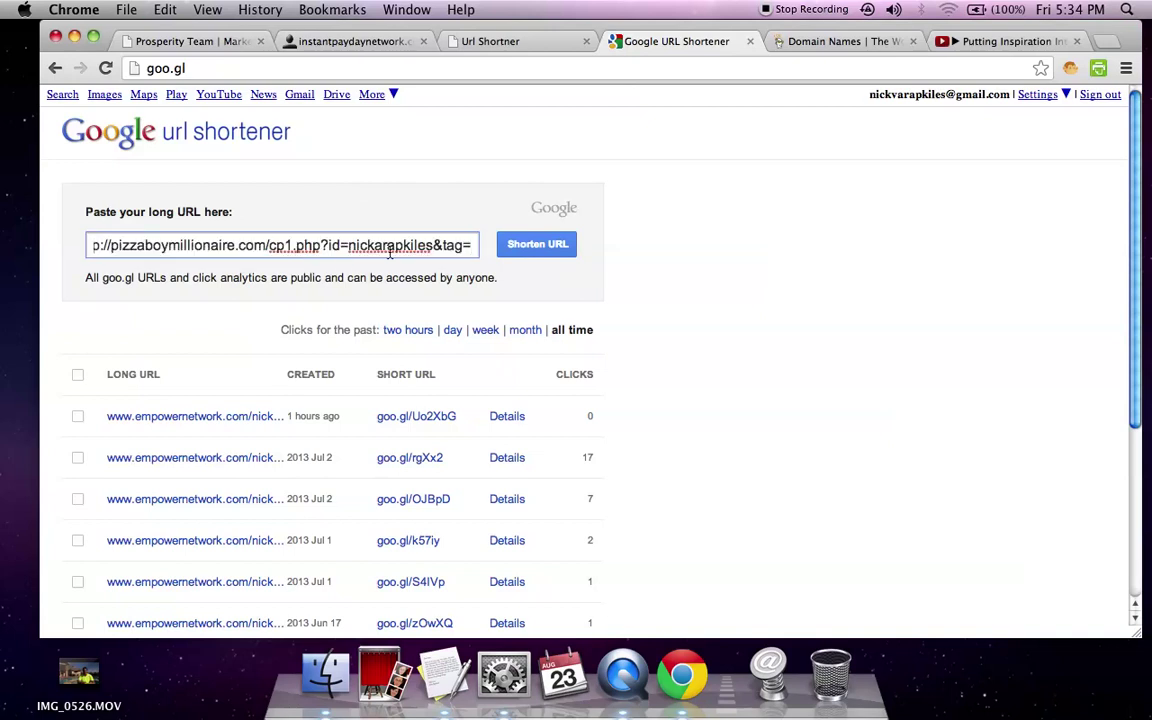
click(530, 244)
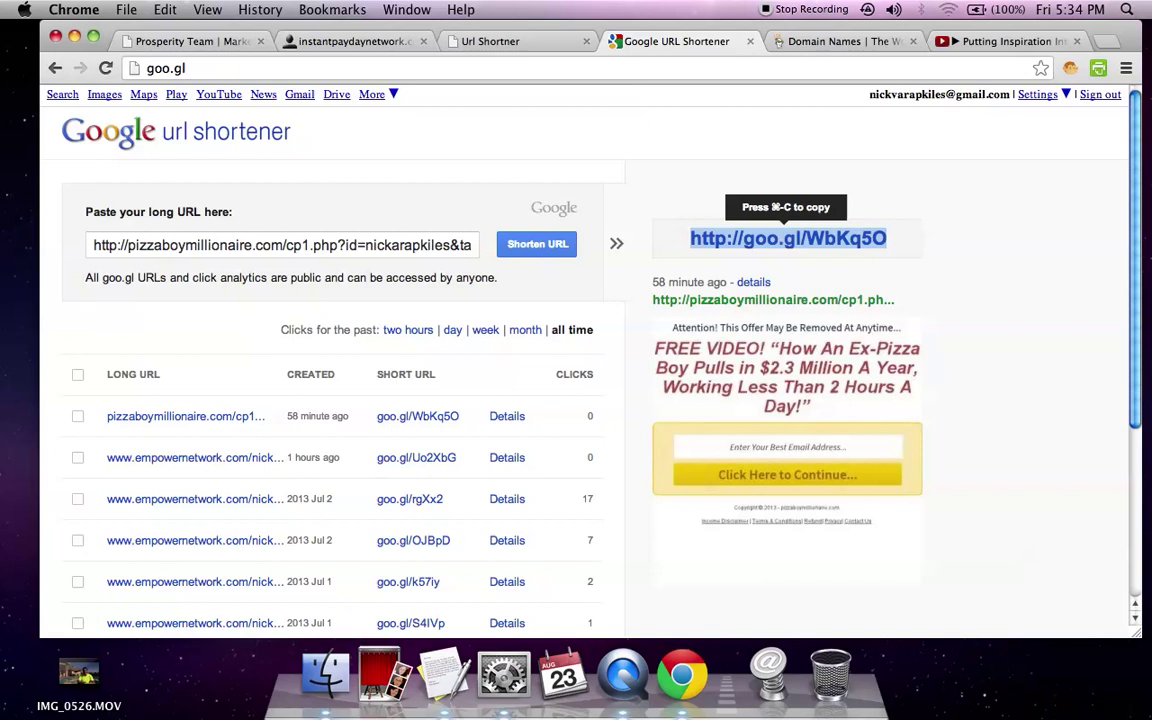
click(436, 680)
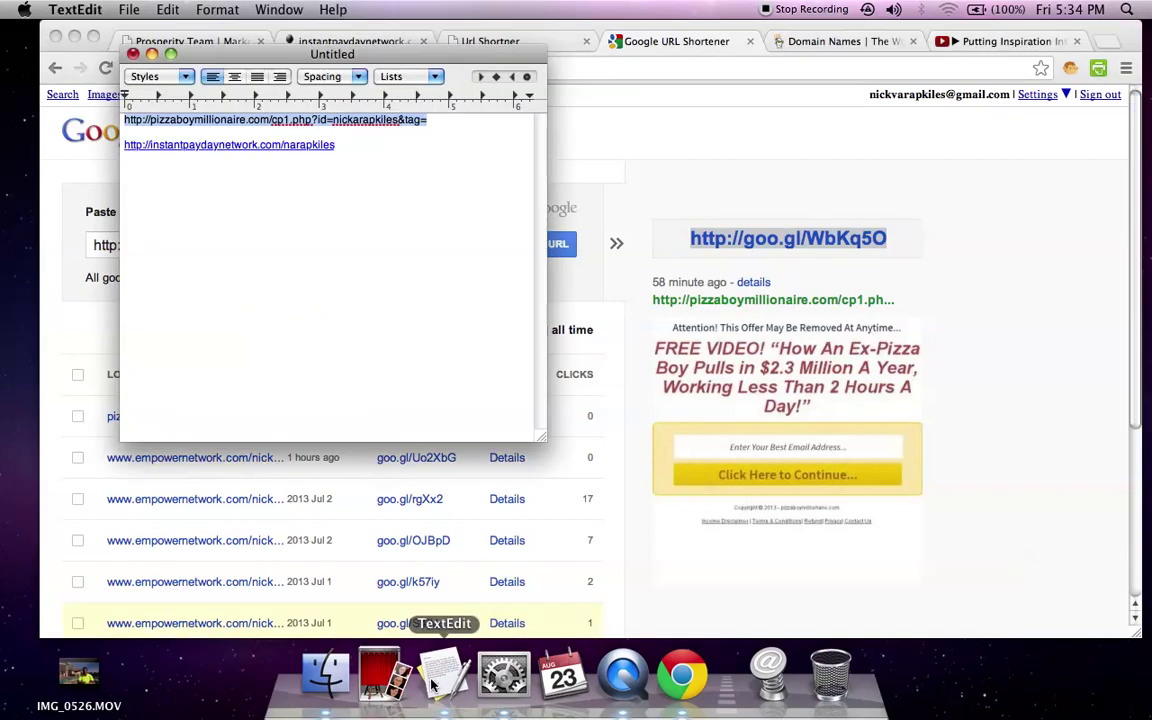
click(370, 286)
key(Return)
key(Return)
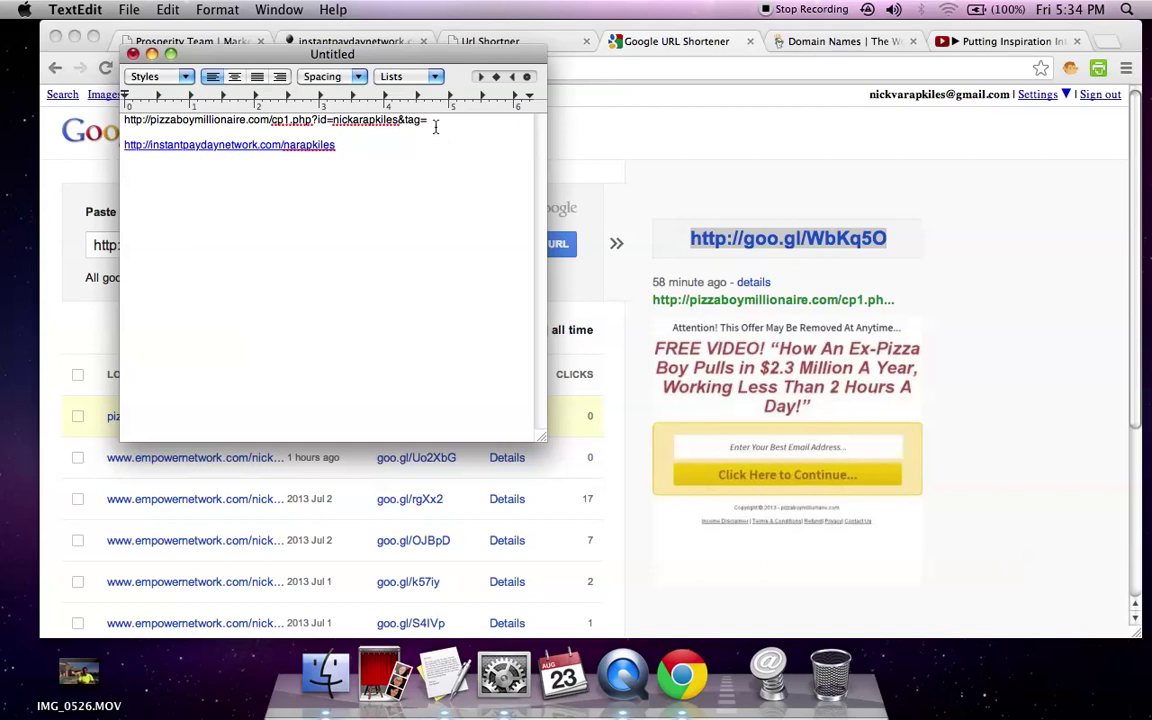
key(Return)
key(Return)
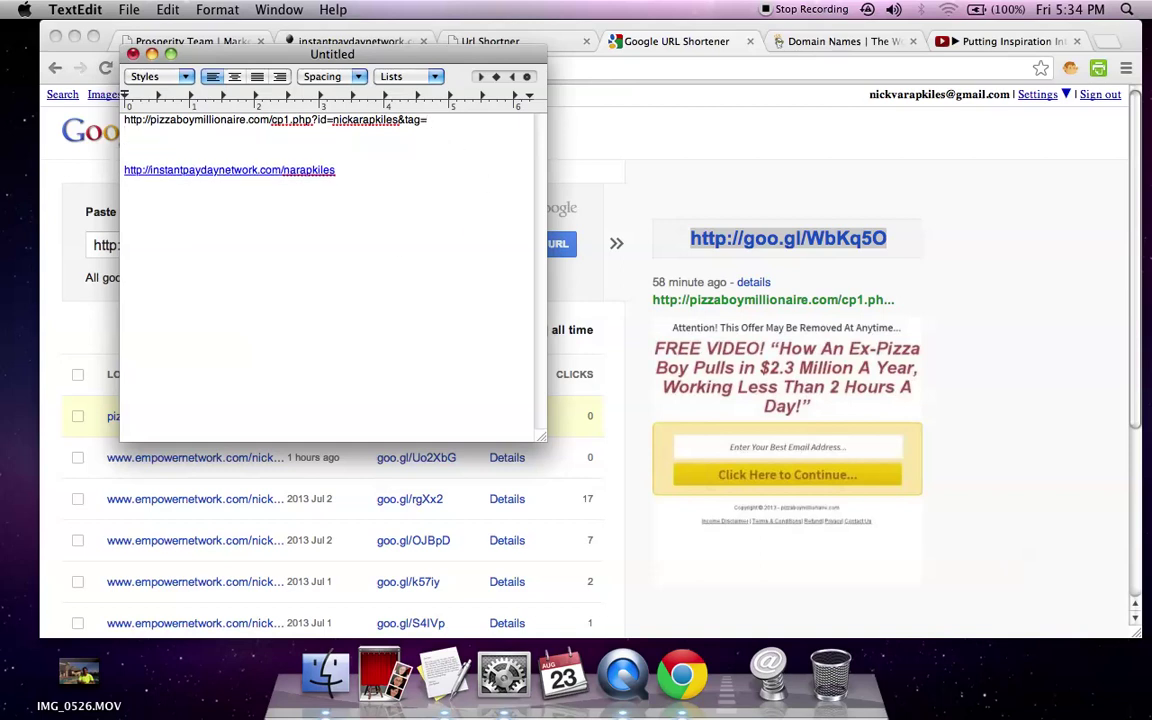
key(super+v)
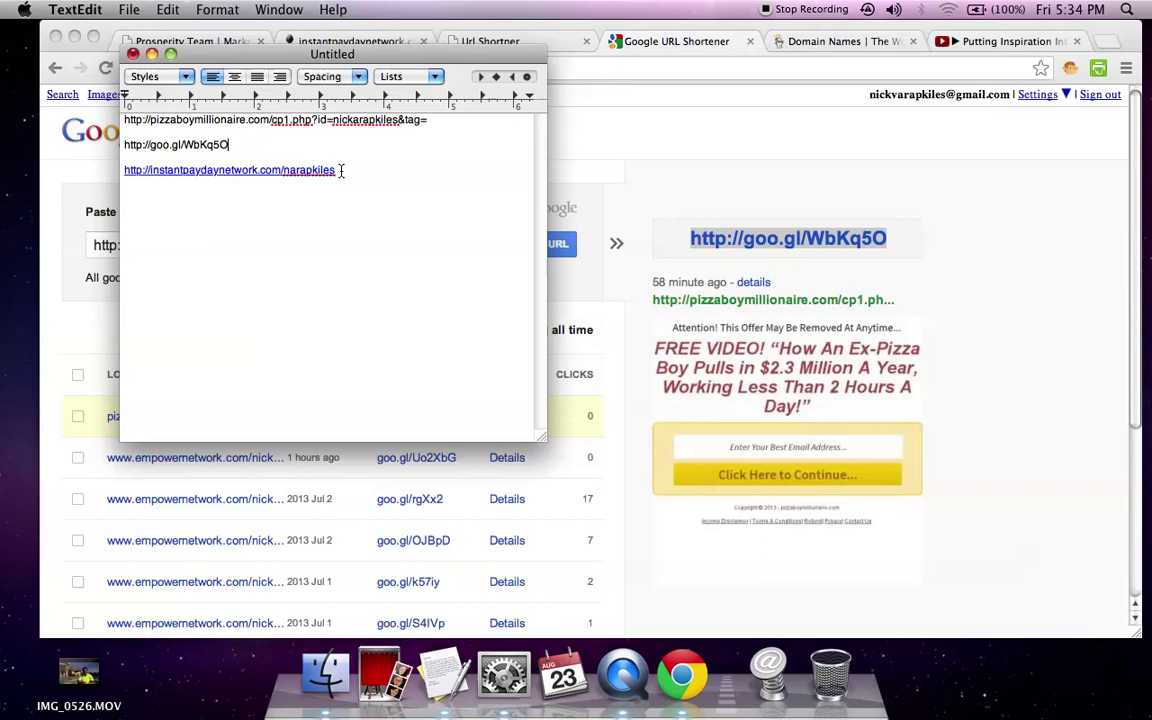
click(249, 148)
key(Return)
key(Return)
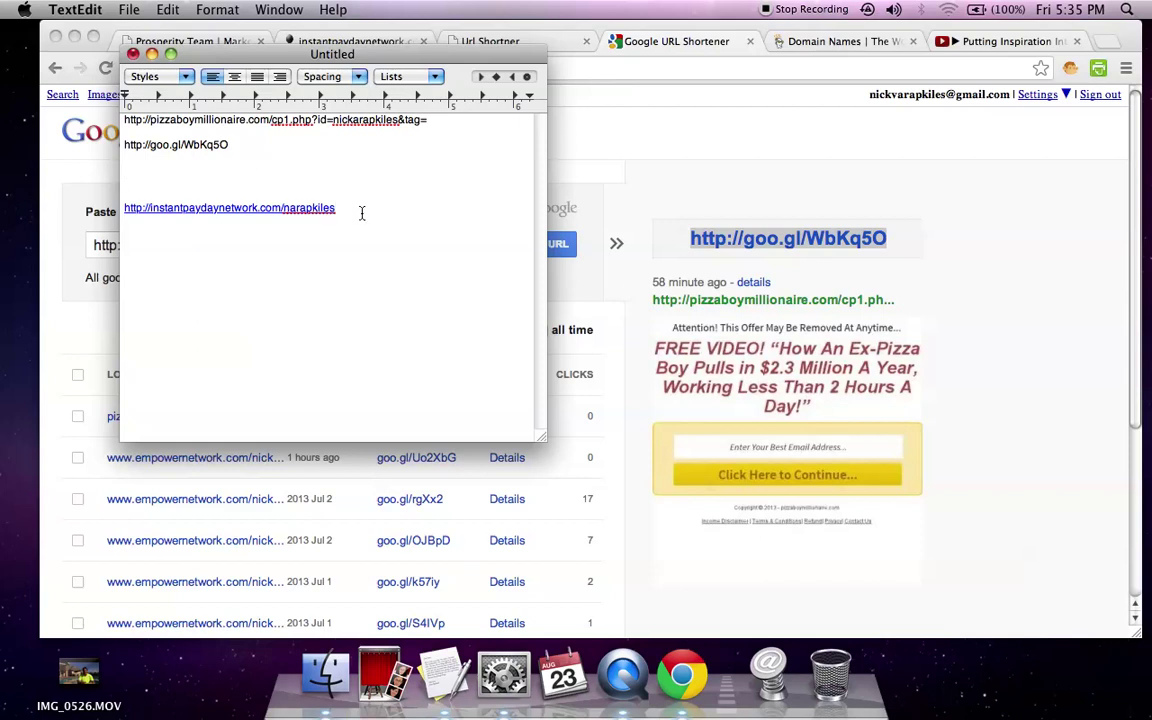
drag(360, 213, 117, 208)
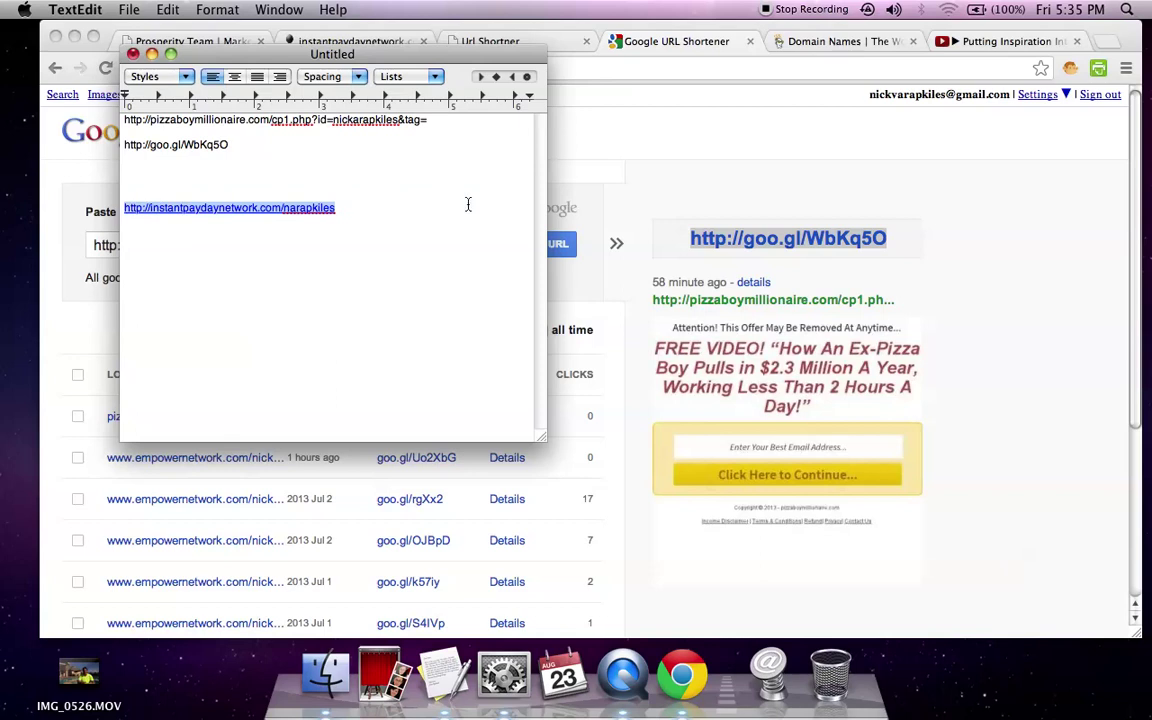
click(656, 147)
triple_click(421, 244)
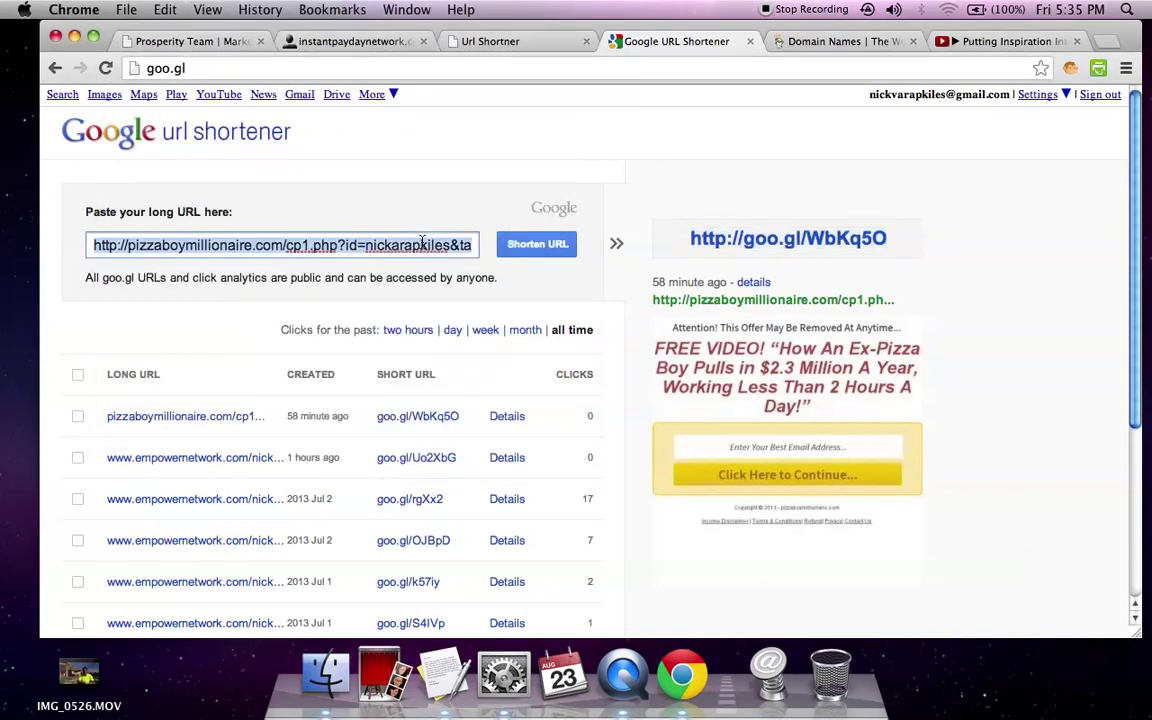
key(super+v)
click(560, 246)
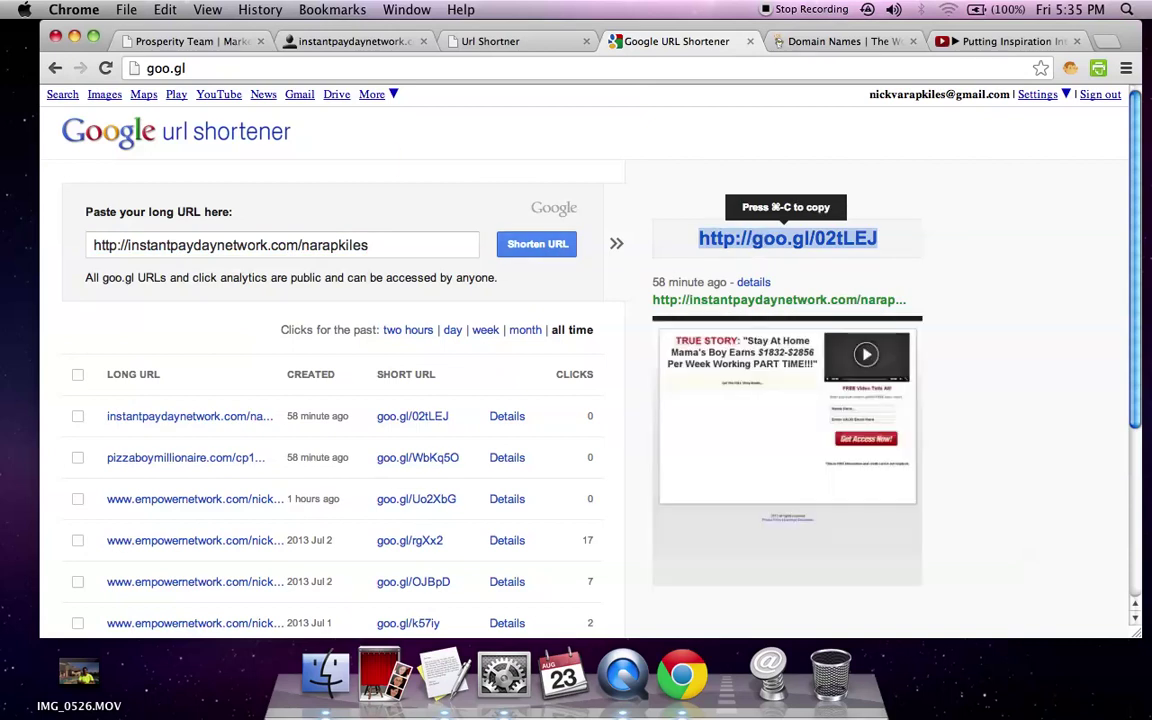
click(433, 677)
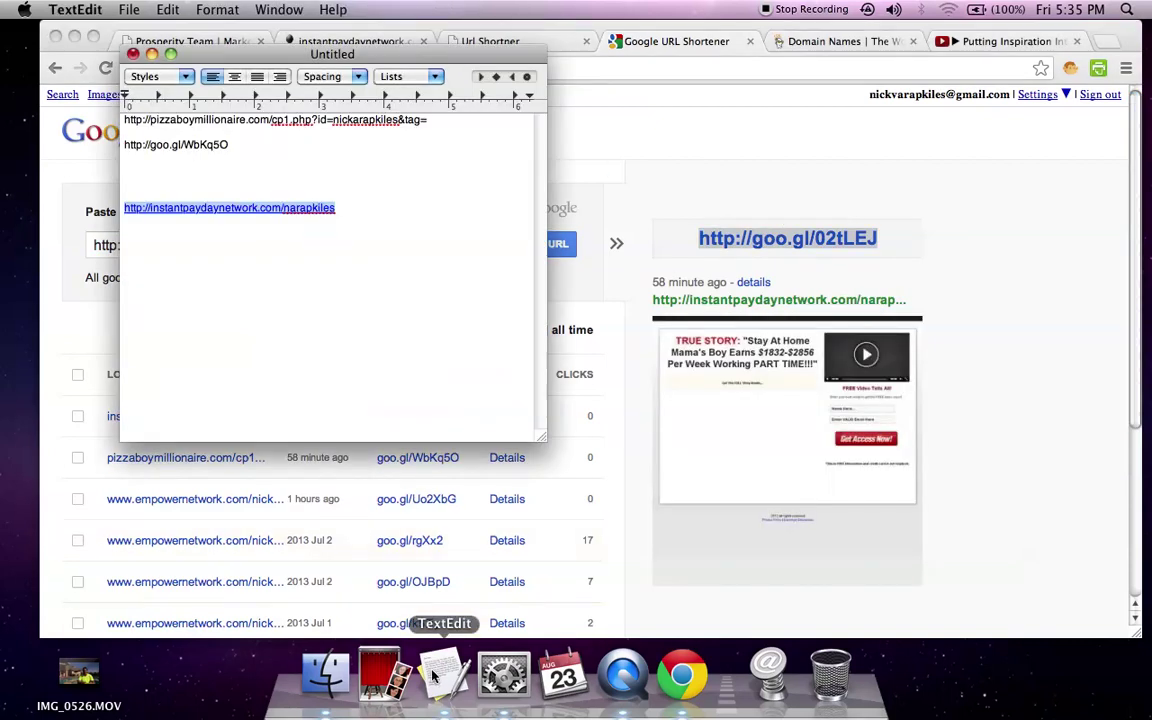
click(350, 211)
key(Return)
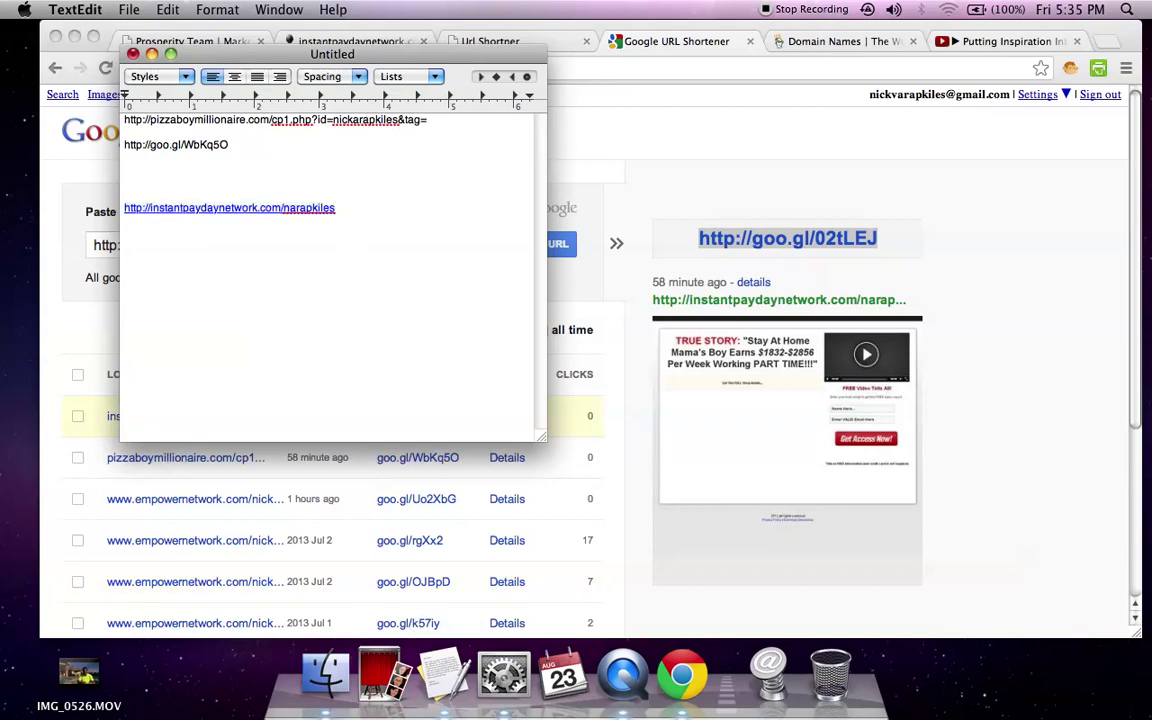
key(super+v)
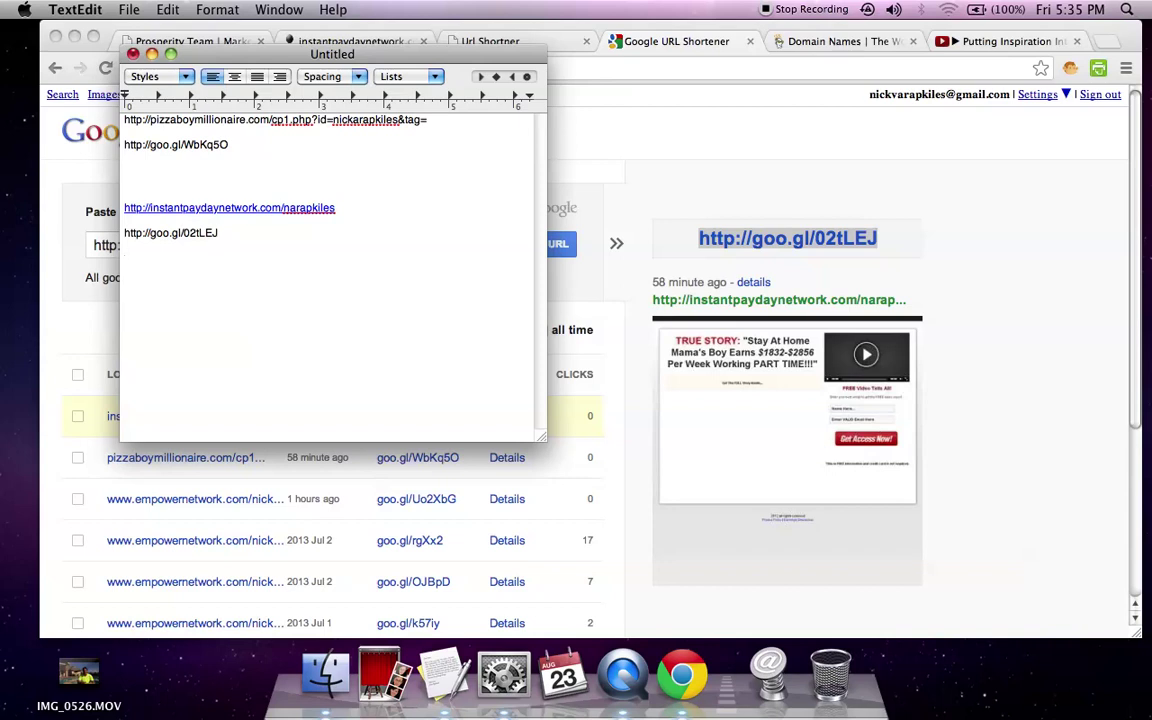
key(Return)
Step: Close the Google URL Shortener page and bring up LinkProsperity's empty link-shortening form
click(604, 141)
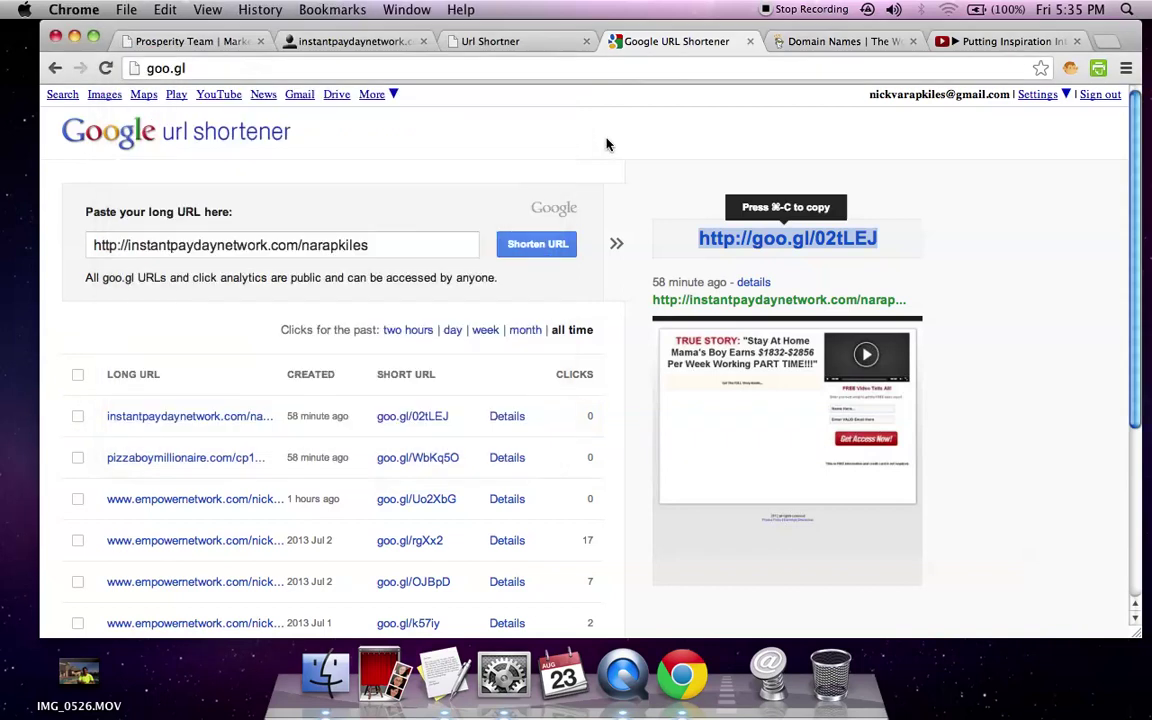
click(751, 42)
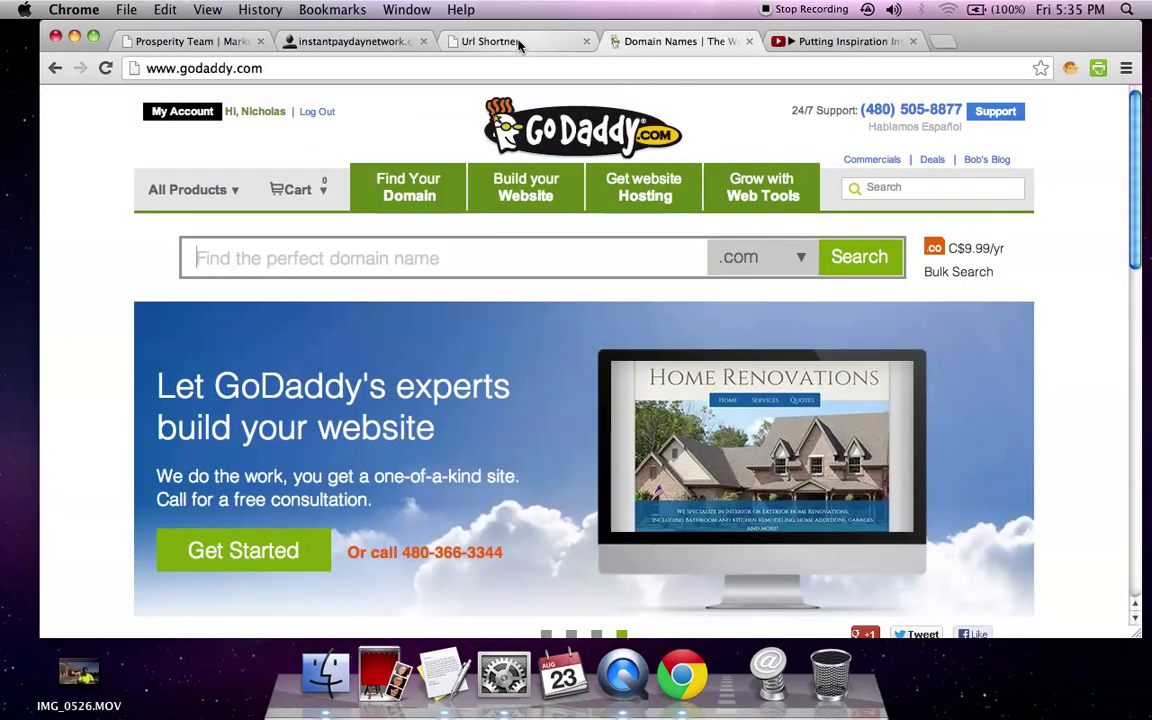
click(519, 45)
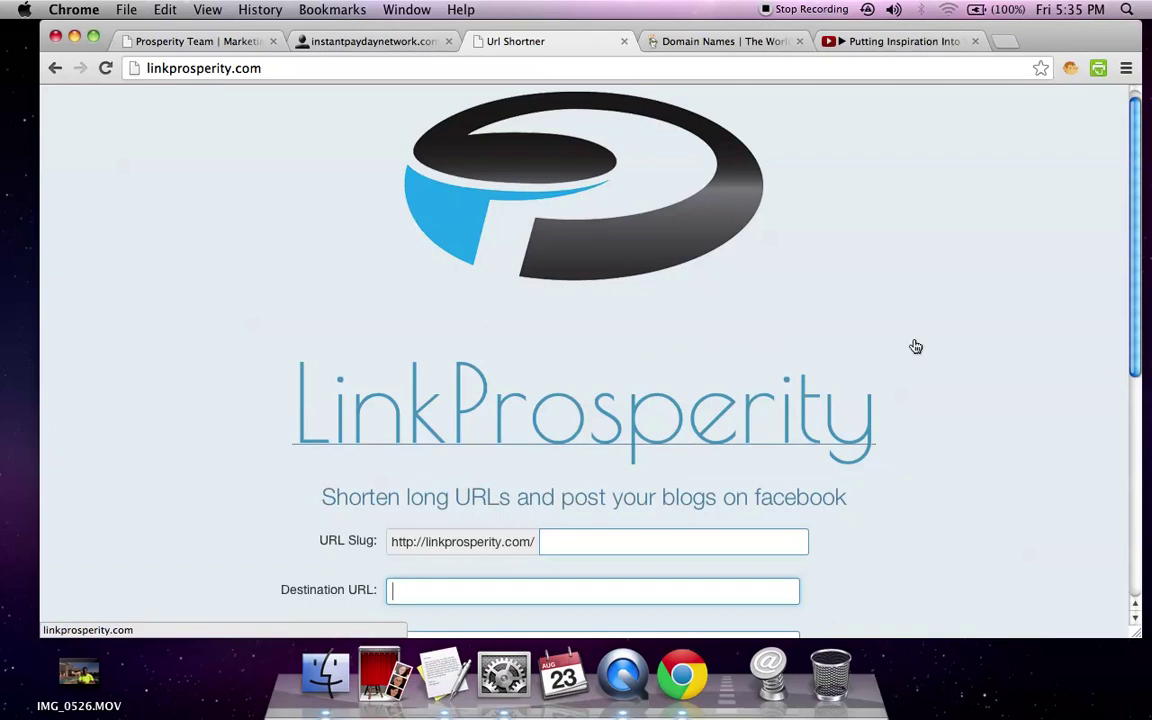
scroll(950, 347, down, 1)
scroll(950, 347, down, 3)
scroll(950, 347, up, 3)
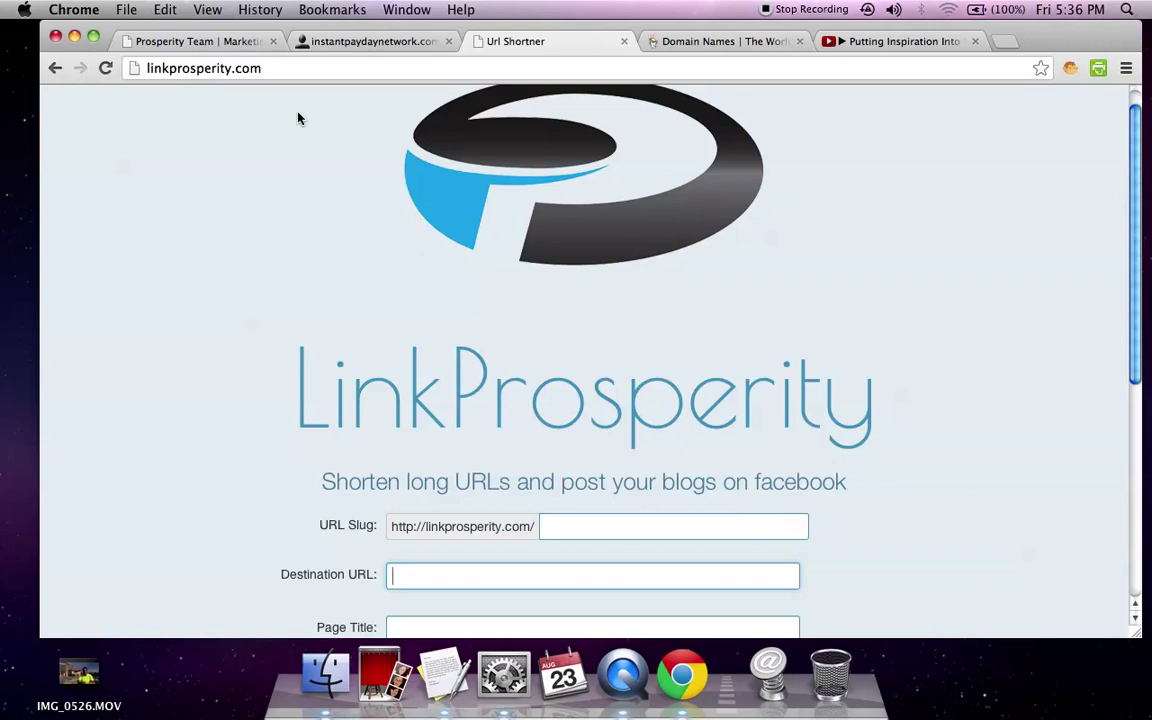
Step: Copy the pizzaboymillionaire capture-page URL from the notes into the Destination URL field
click(444, 675)
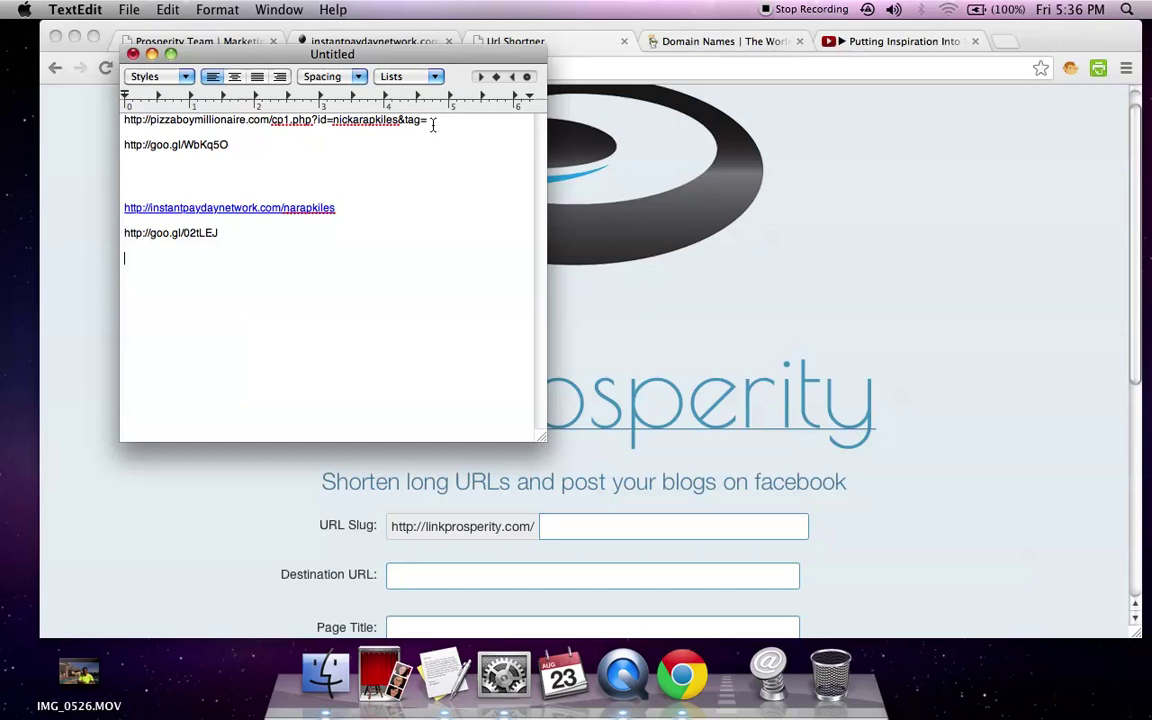
drag(430, 119, 257, 92)
key(super+c)
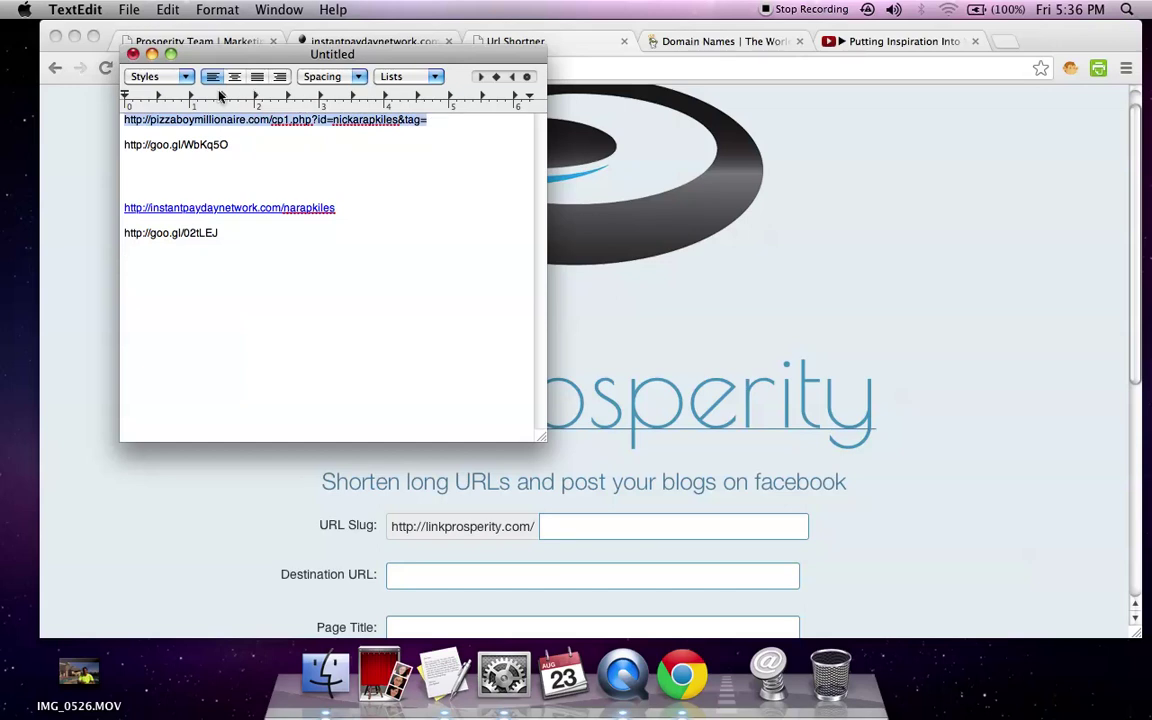
click(1000, 436)
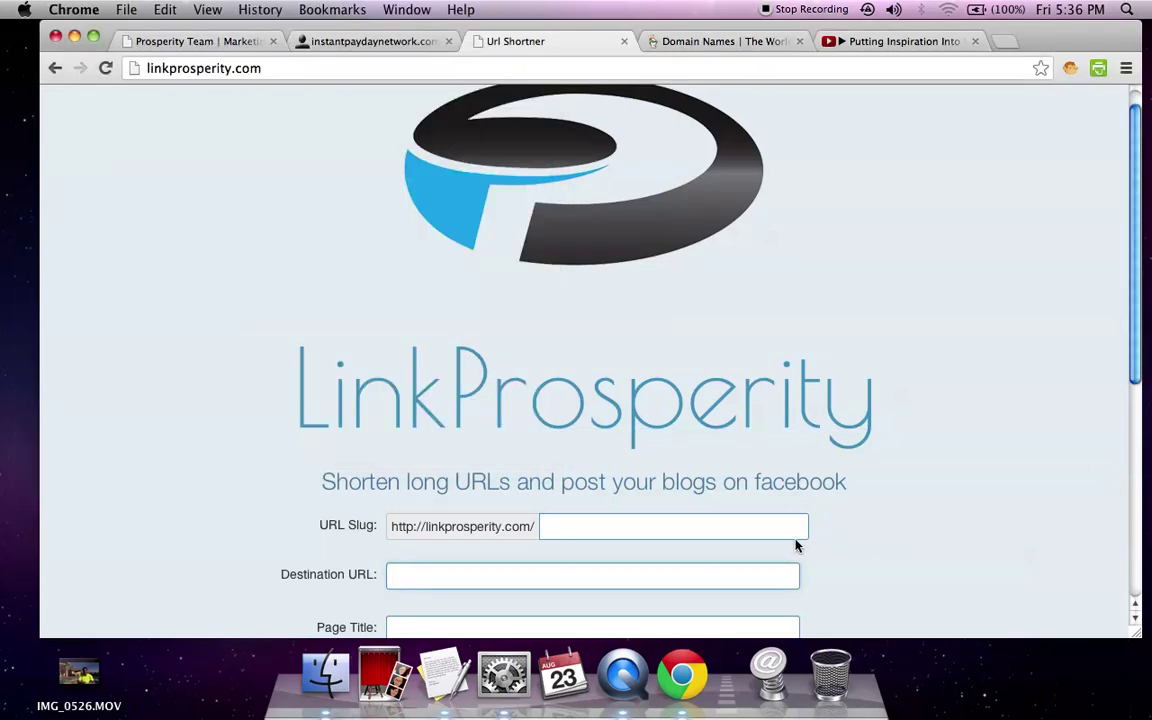
click(722, 577)
key(super+v)
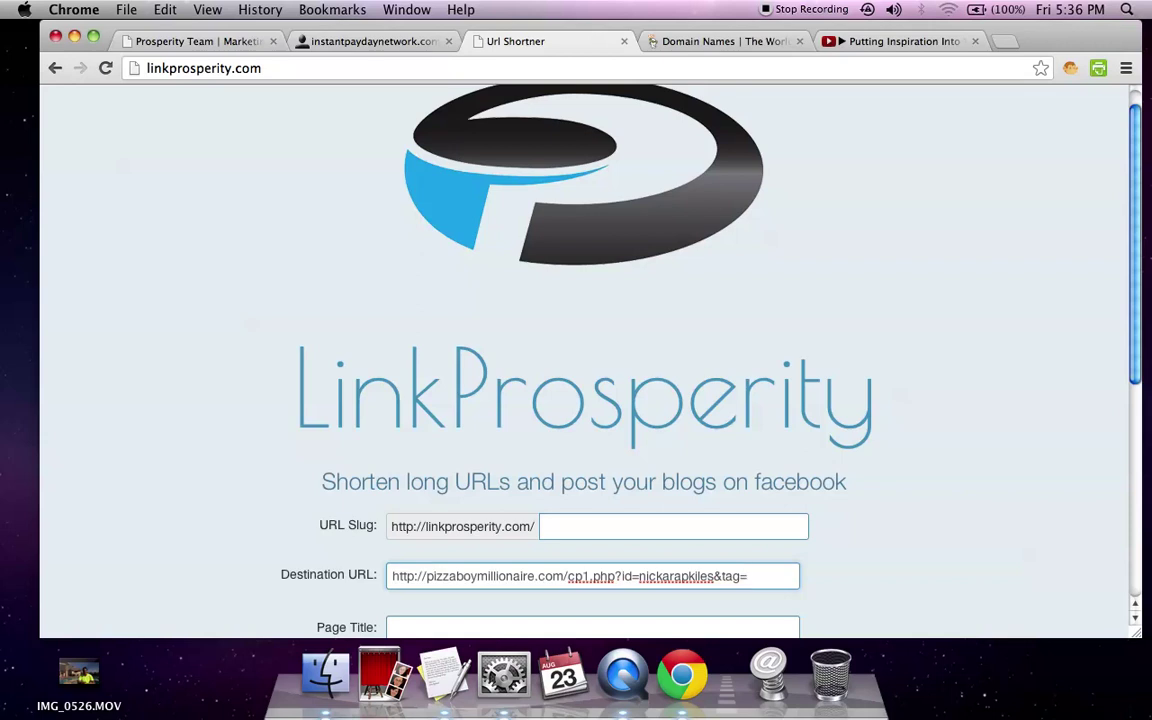
Step: Enter the slug pizzapizza and create the short link linkprosperity.com/pizzapizza
scroll(908, 505, down, 3)
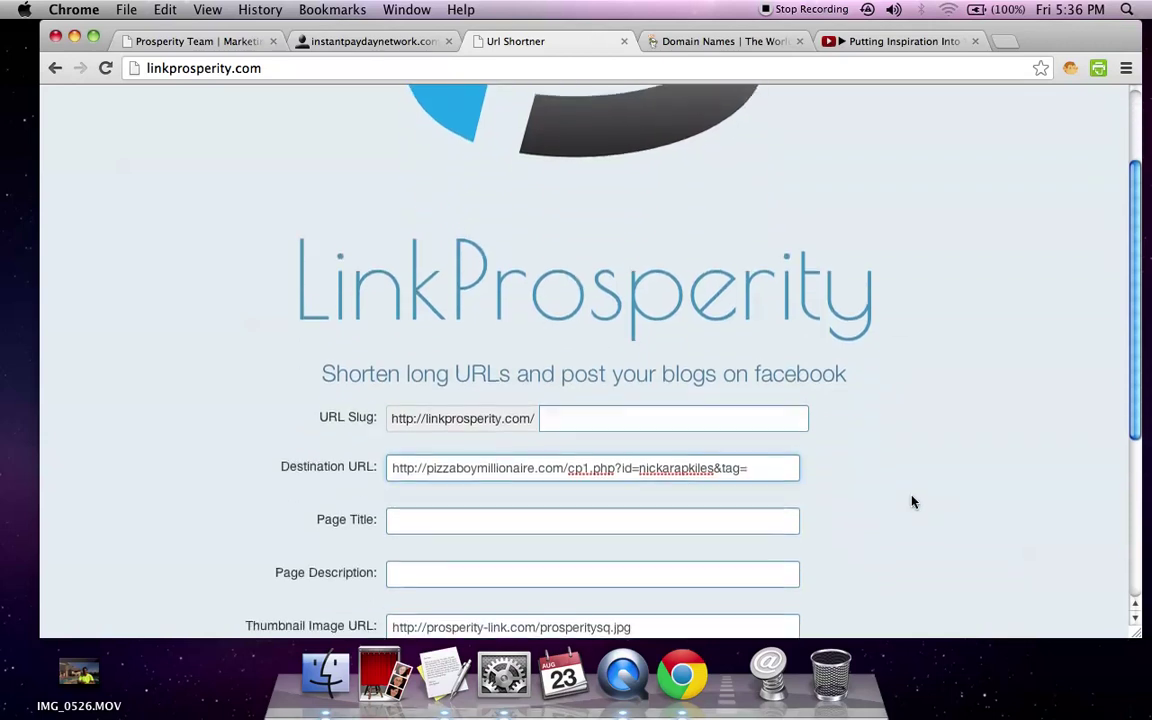
click(675, 416)
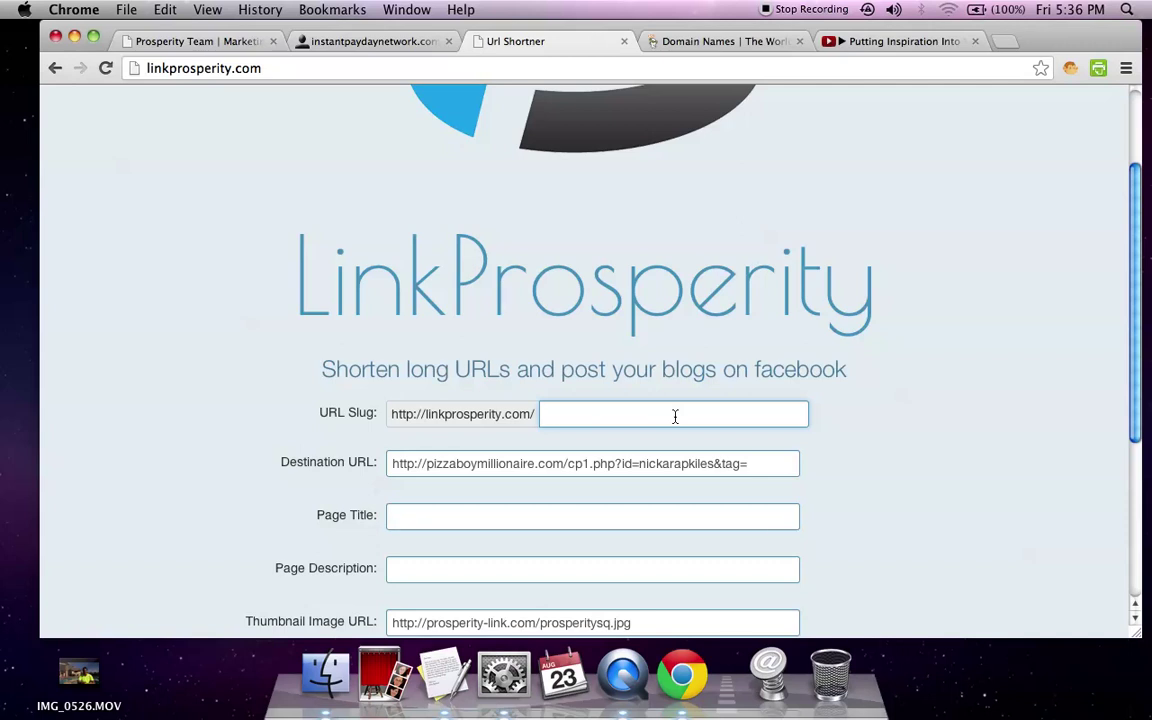
text(pizzap)
text(izz)
text(a)
scroll(931, 437, down, 5)
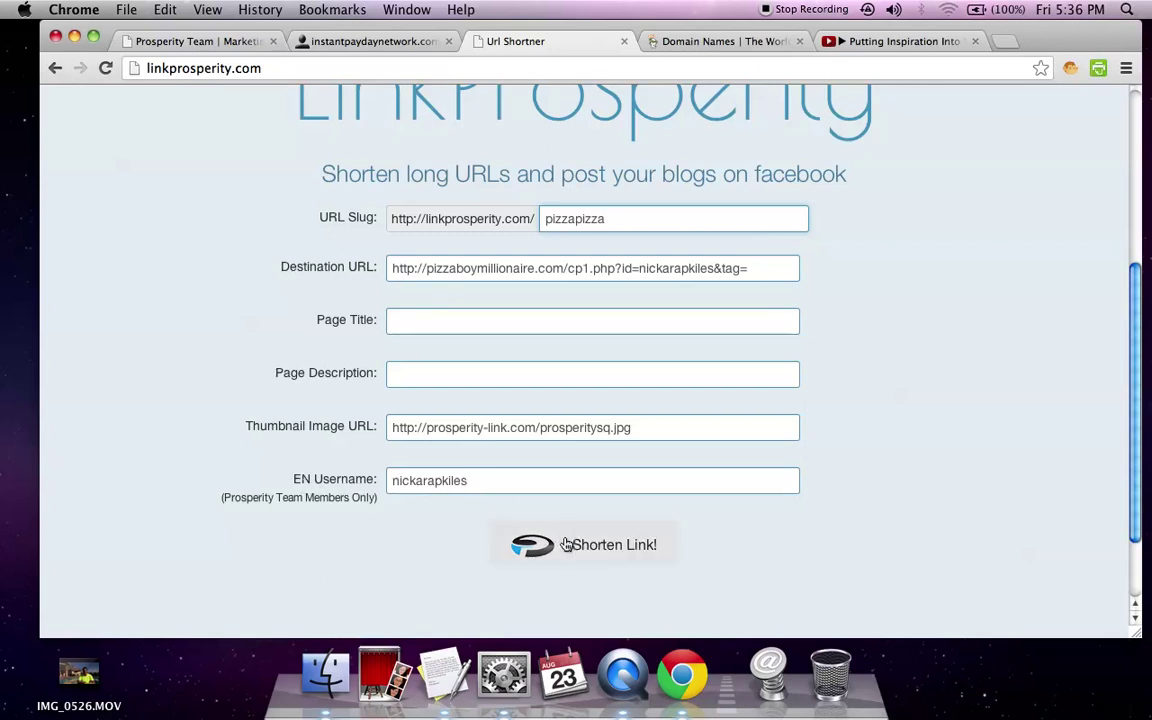
click(525, 545)
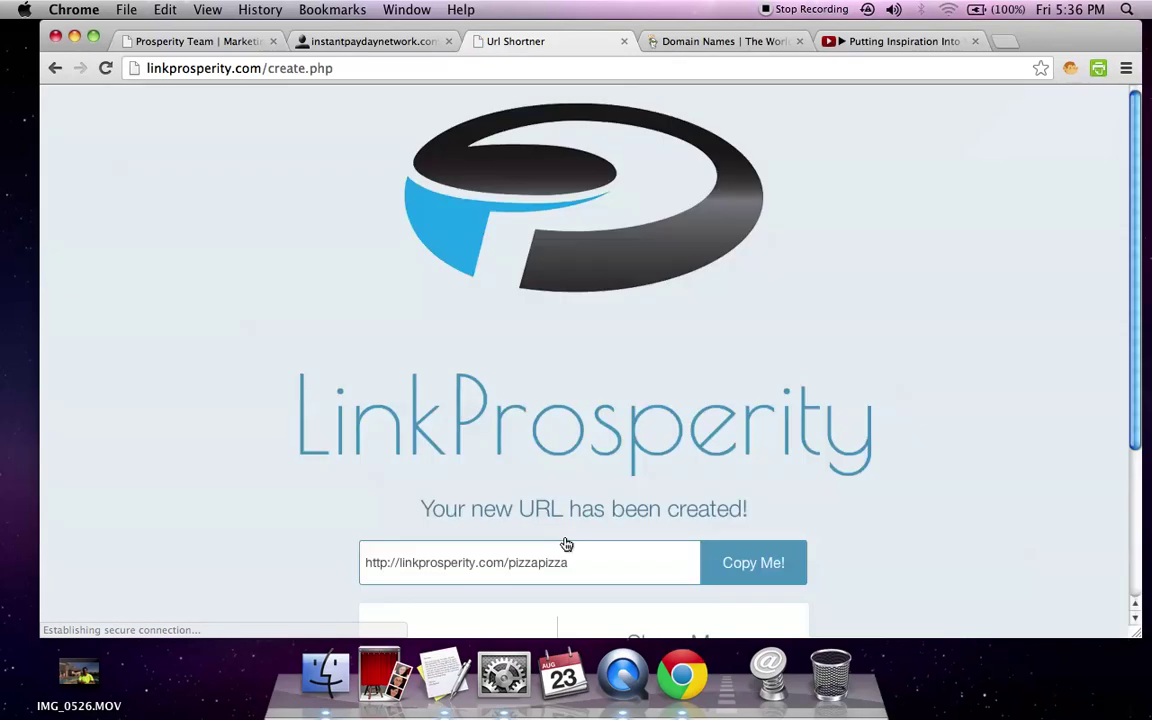
Step: Copy linkprosperity.com/pizzapizza into the notes on a new line below goo.gl/WbKq5O
scroll(811, 525, down, 2)
scroll(811, 525, down, 3)
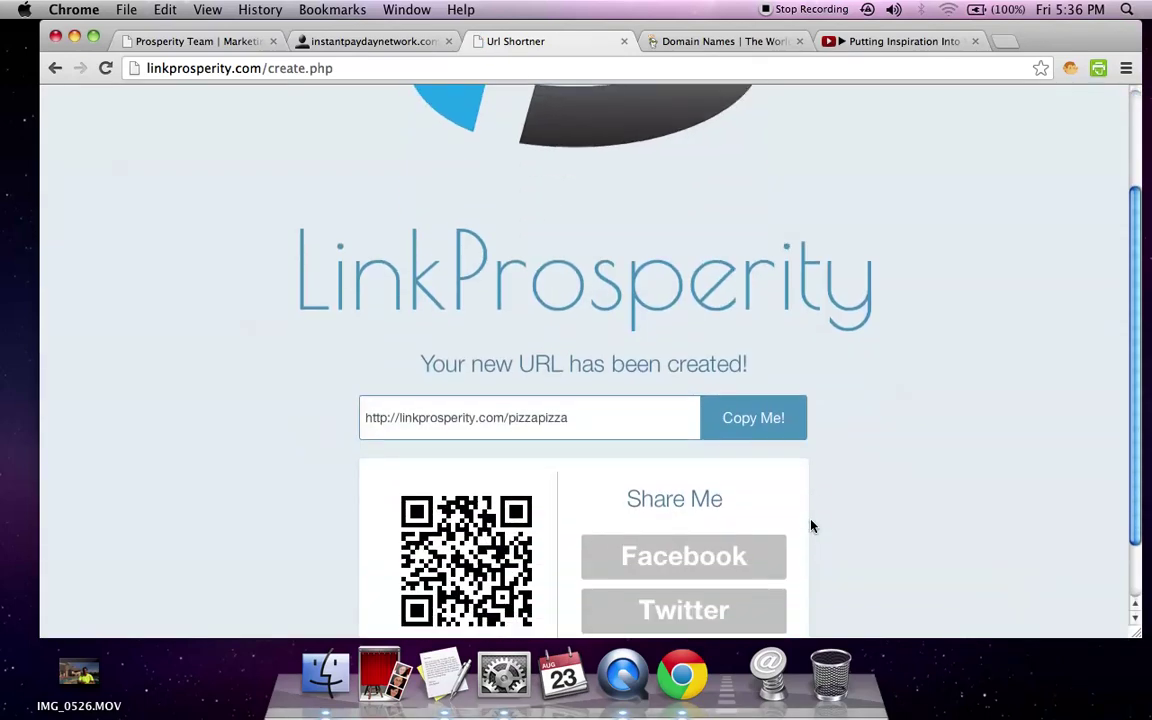
scroll(807, 518, down, 1)
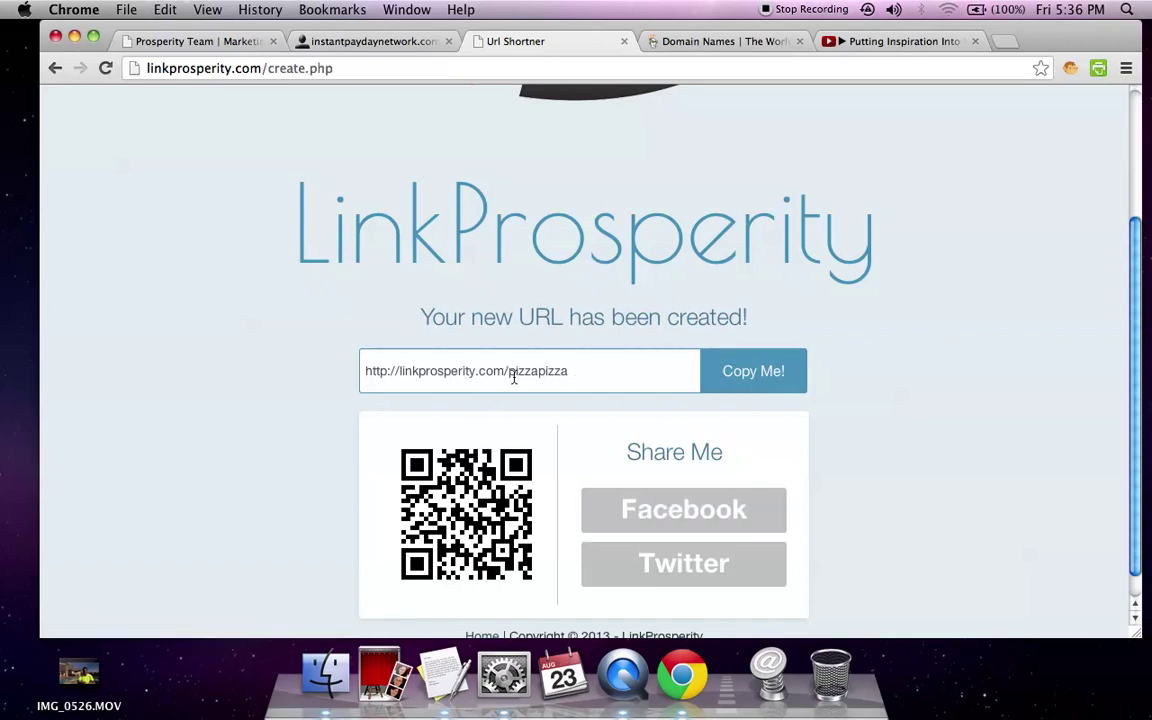
drag(570, 371, 312, 358)
key(super+c)
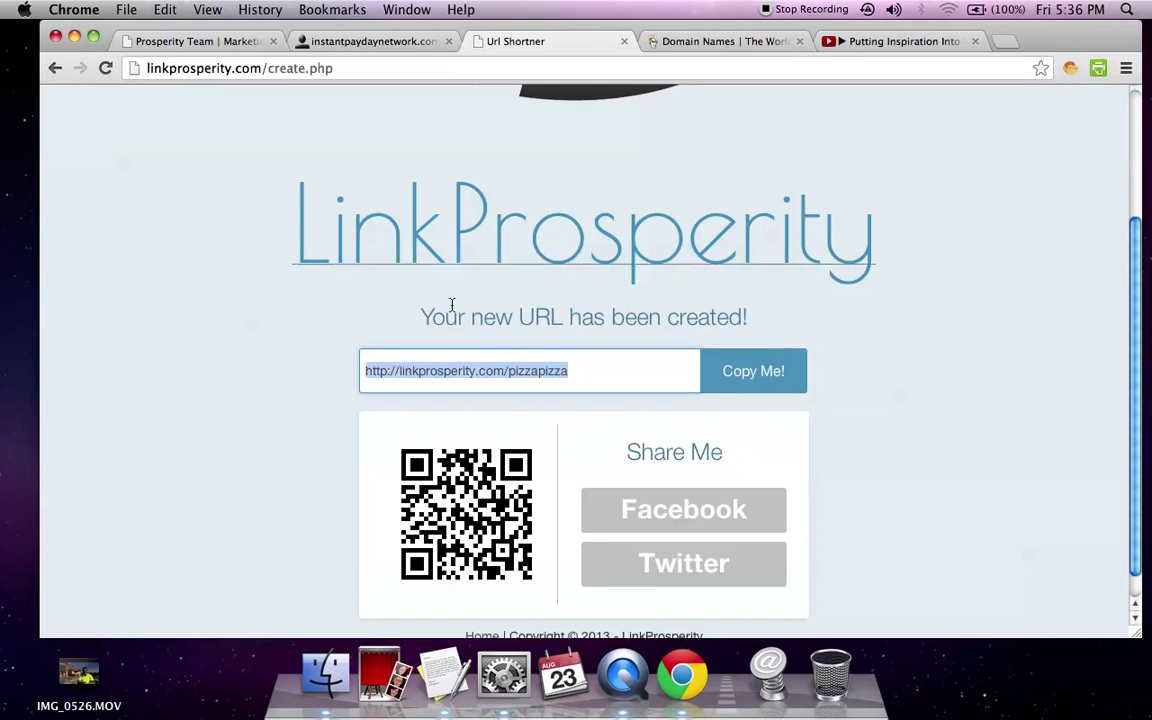
click(436, 683)
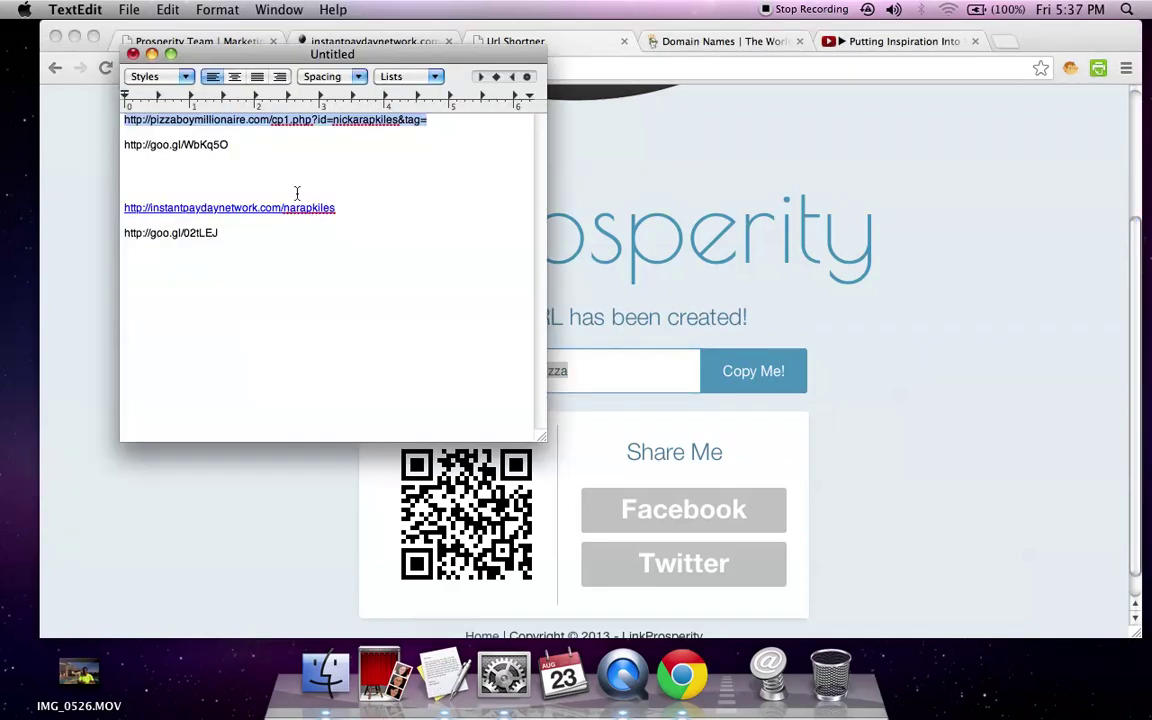
click(256, 145)
key(Return)
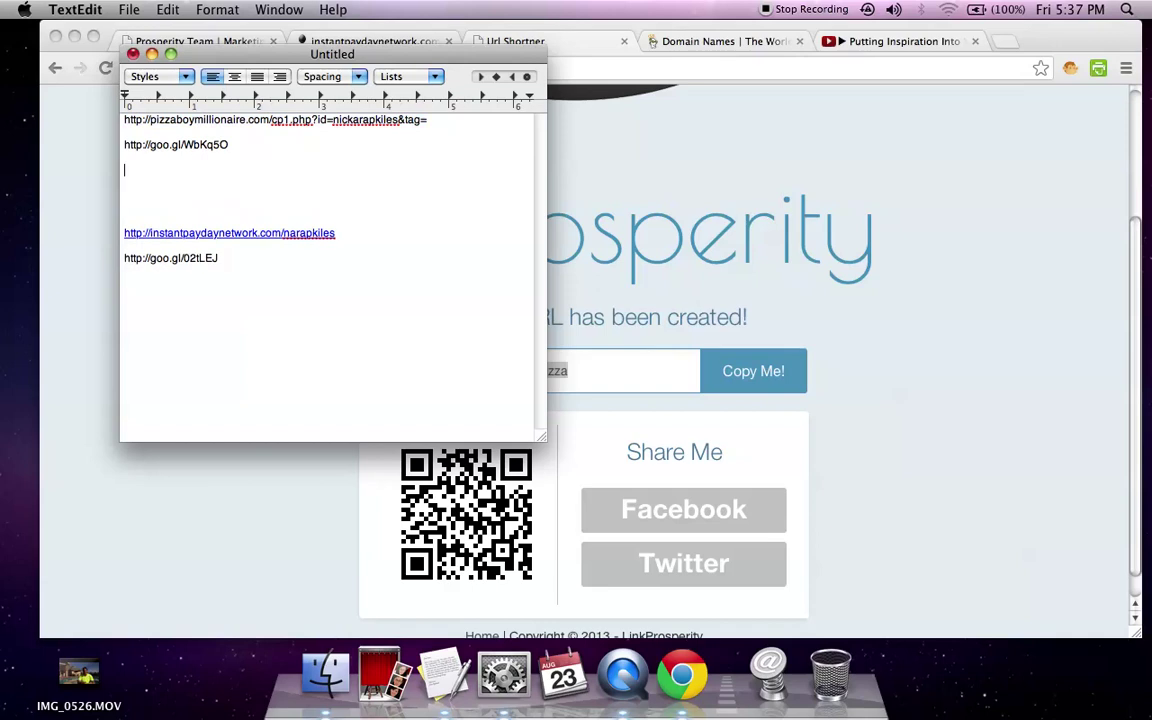
key(super+v)
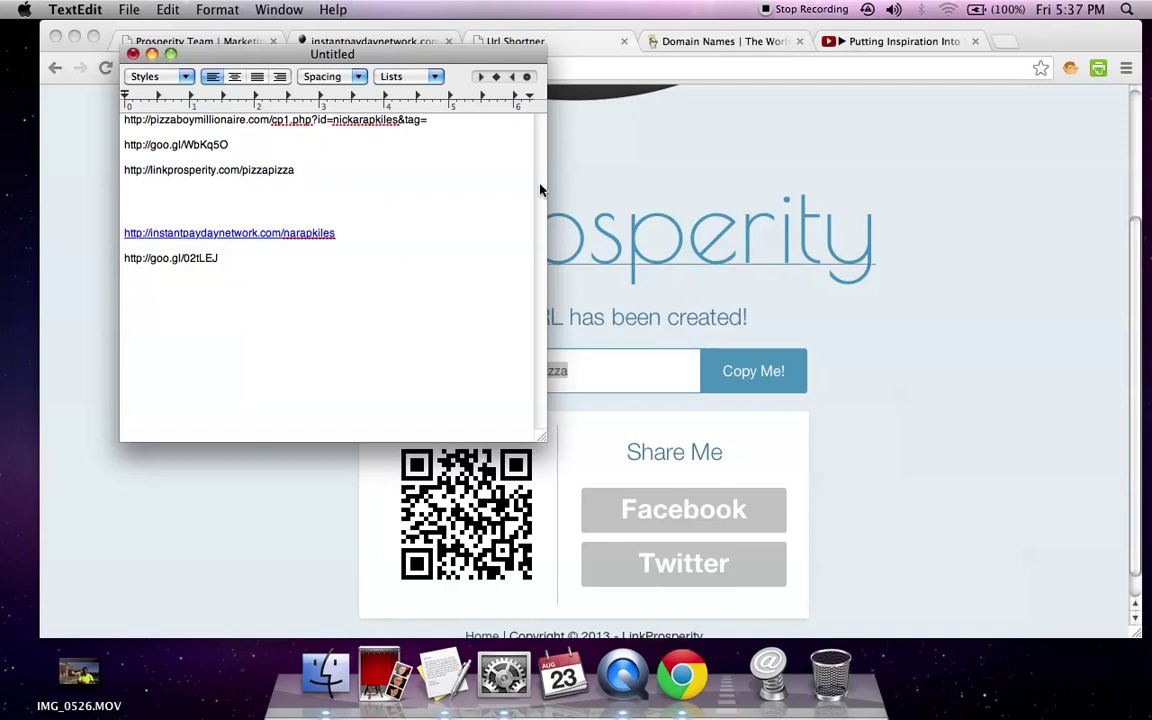
Step: Load linkprosperity.com/pizzapizza in a new tab to verify it reaches the Pizza Boy Millionaire capture page
click(933, 222)
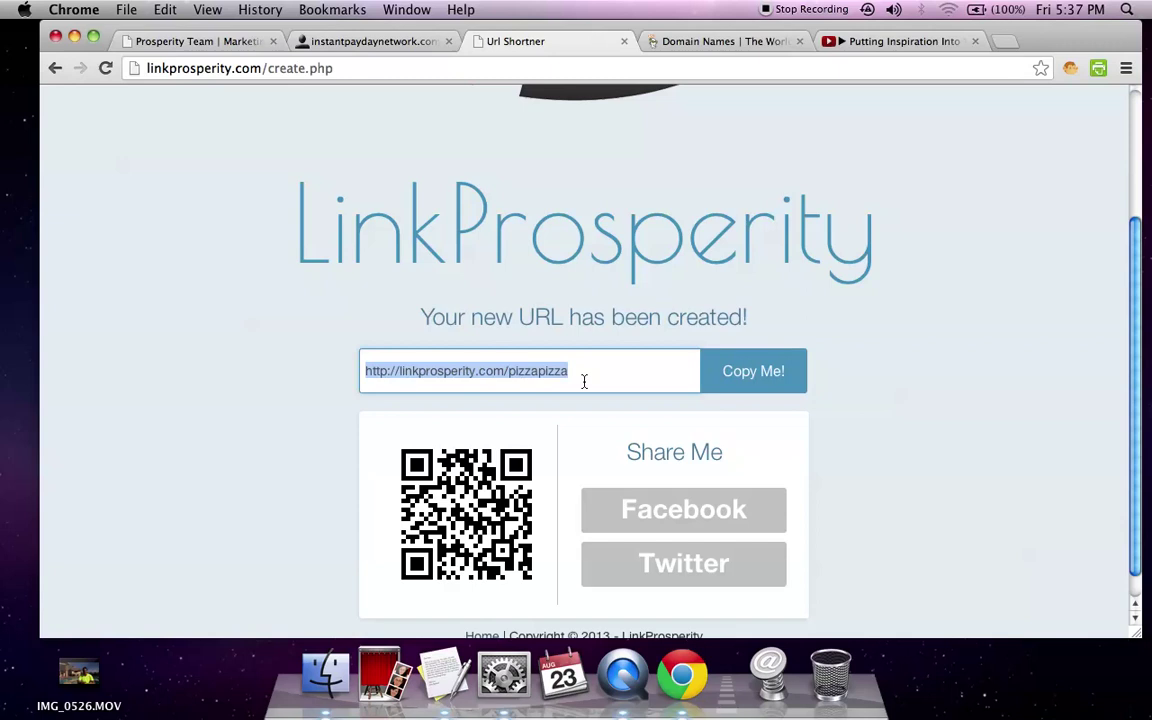
click(1006, 41)
key(super+v)
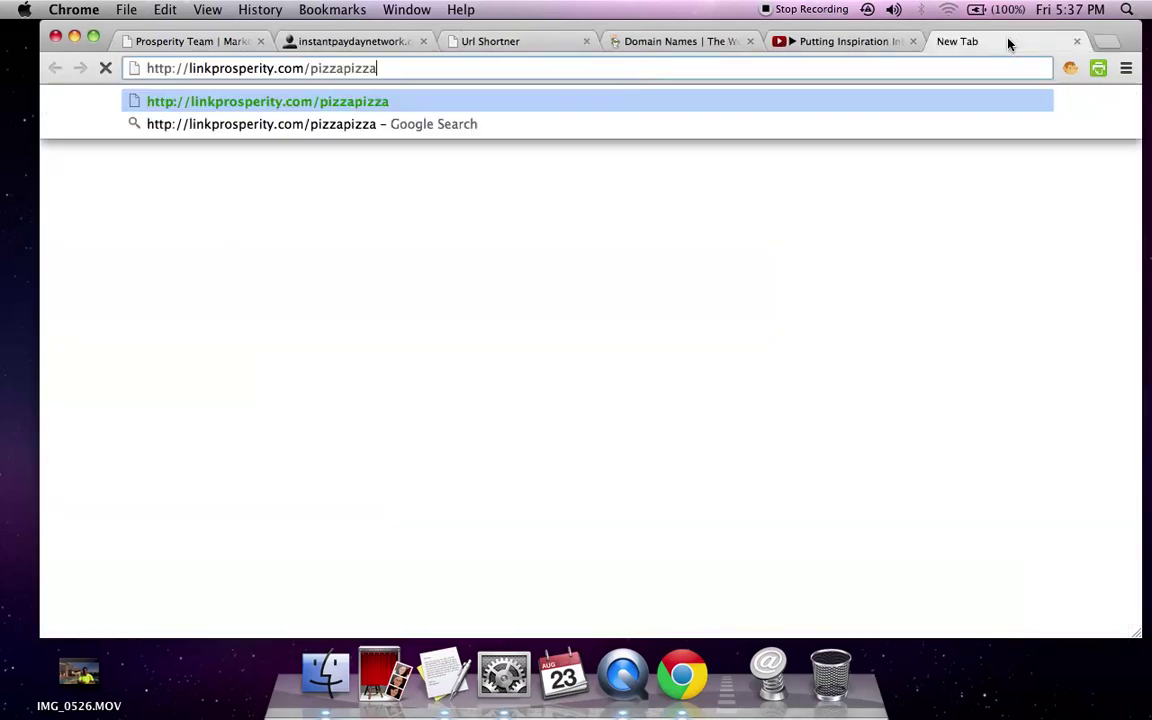
key(Return)
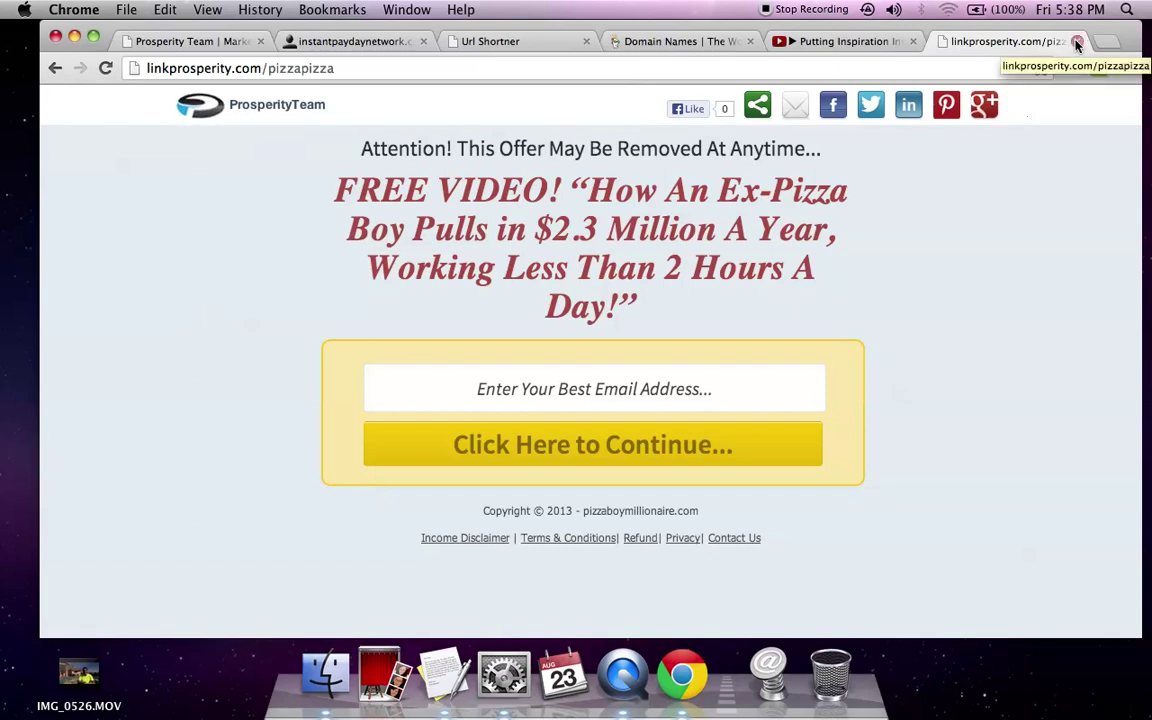
Step: Close the test tab and the LinkProsperity shortener tab, leaving GoDaddy's domain search showing
click(1077, 42)
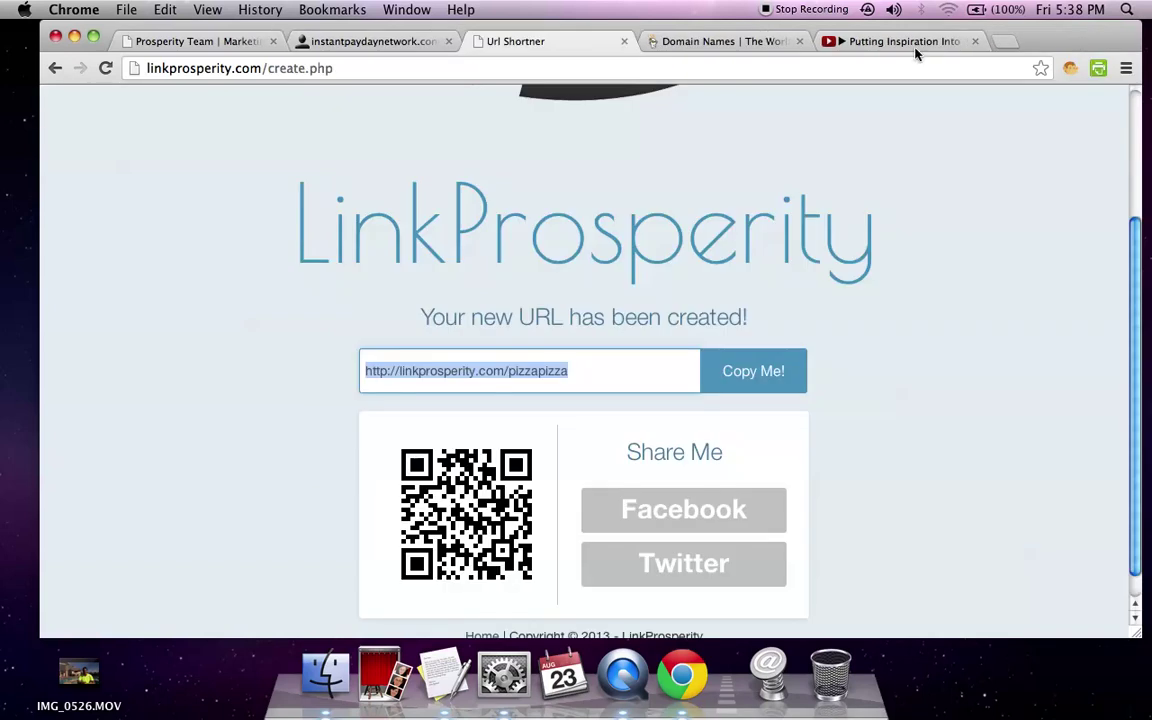
click(622, 42)
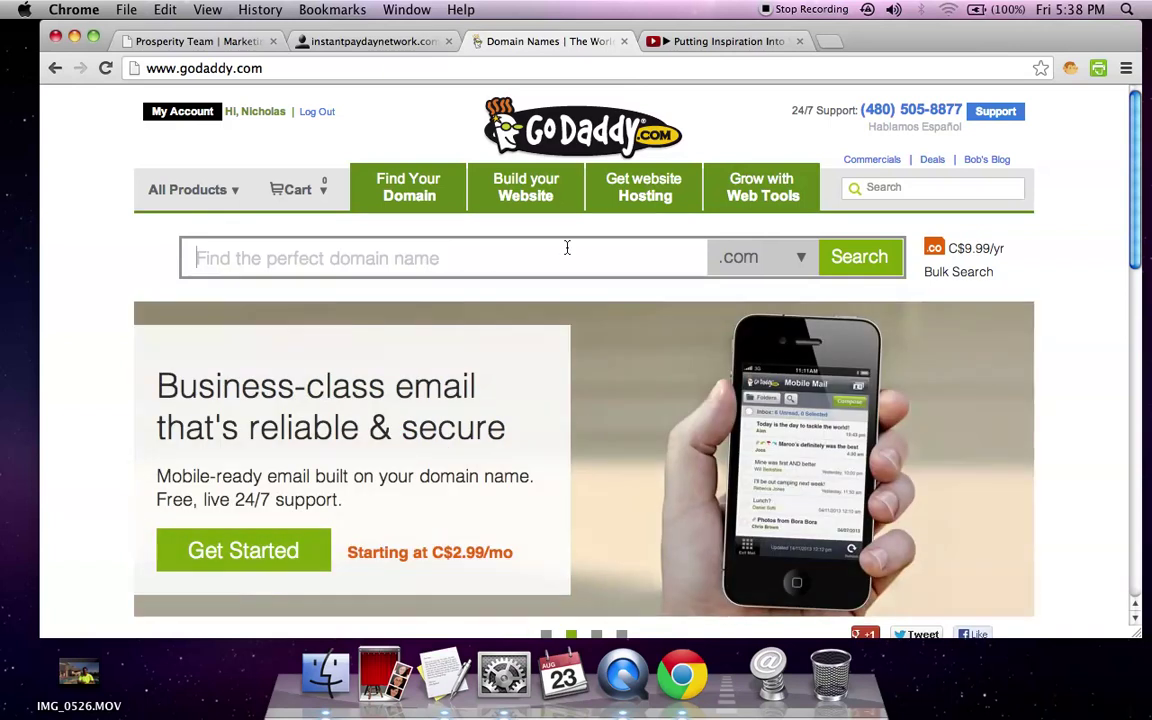
Step: Search GoDaddy for pizzapizza.com, which turns out to be taken
click(566, 247)
text(pizza)
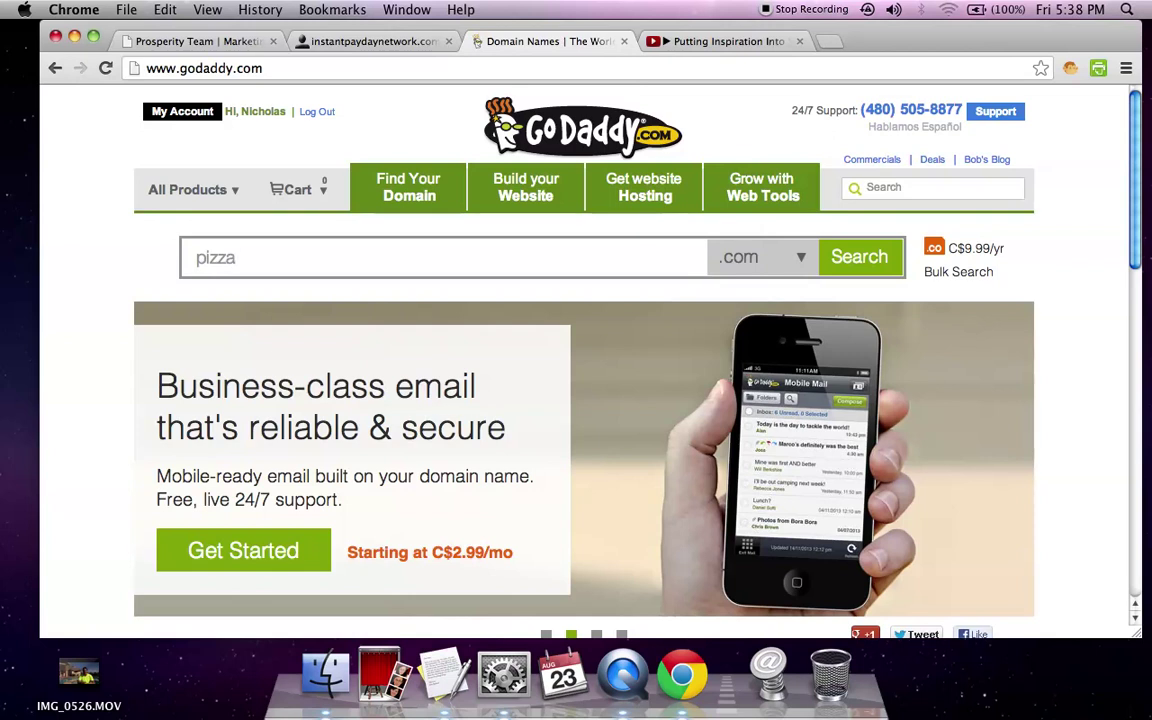
text(pizza)
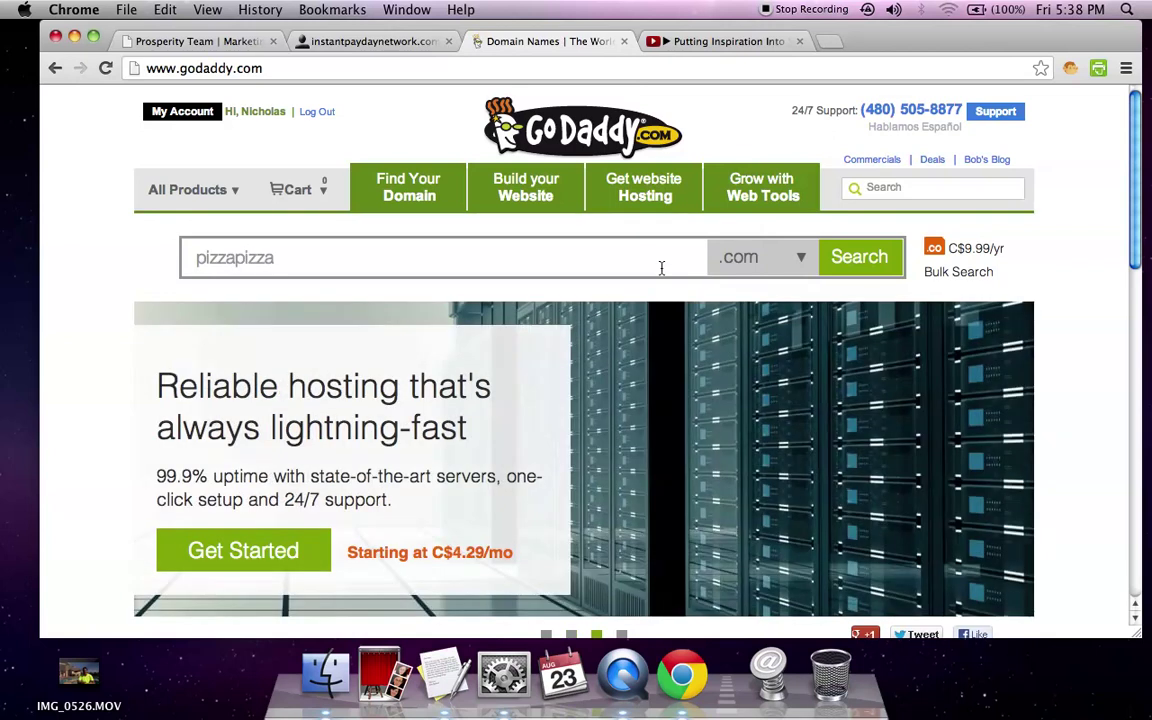
click(842, 268)
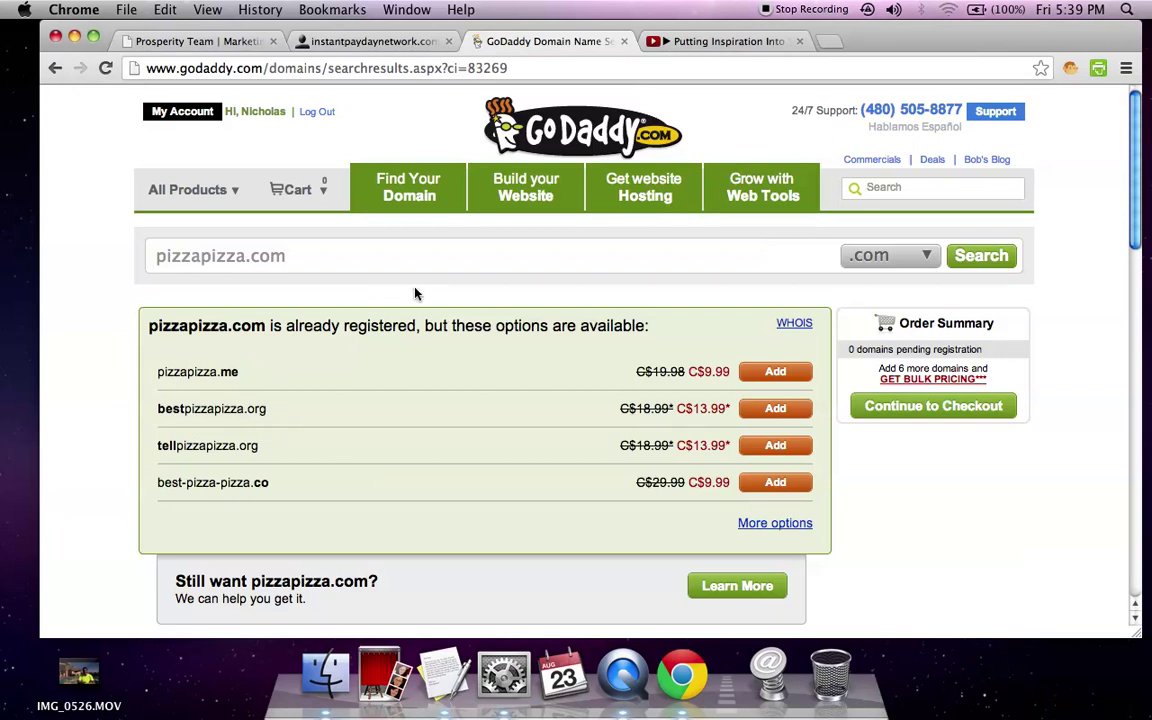
Step: Change the search to thepizzaispizza.com and find it available at C$9.99/yr
click(158, 258)
text(th)
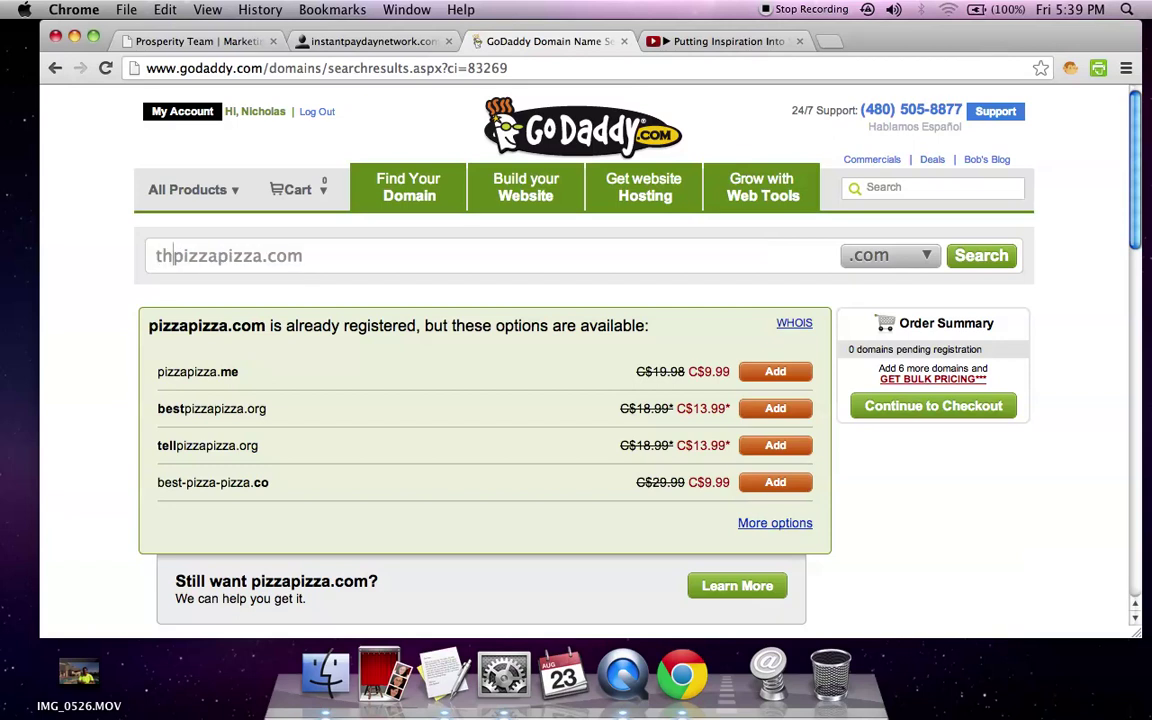
text(e)
key(Right)
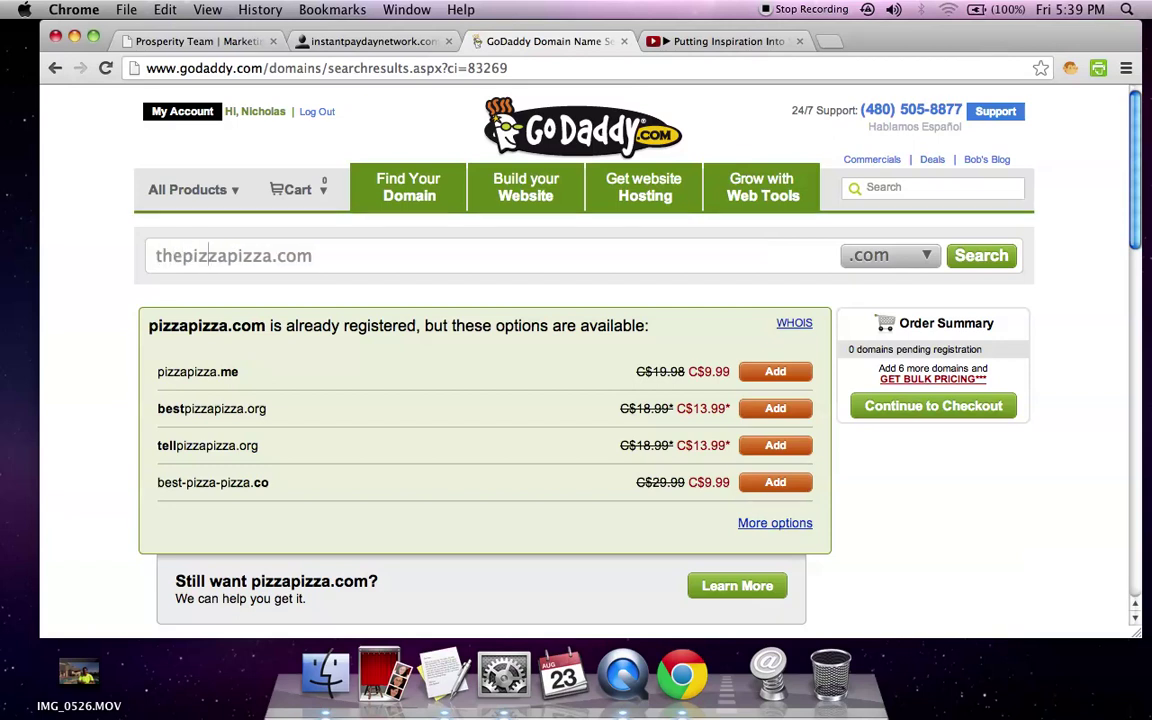
key(Right)
key(Right)
key(Right)
text(is)
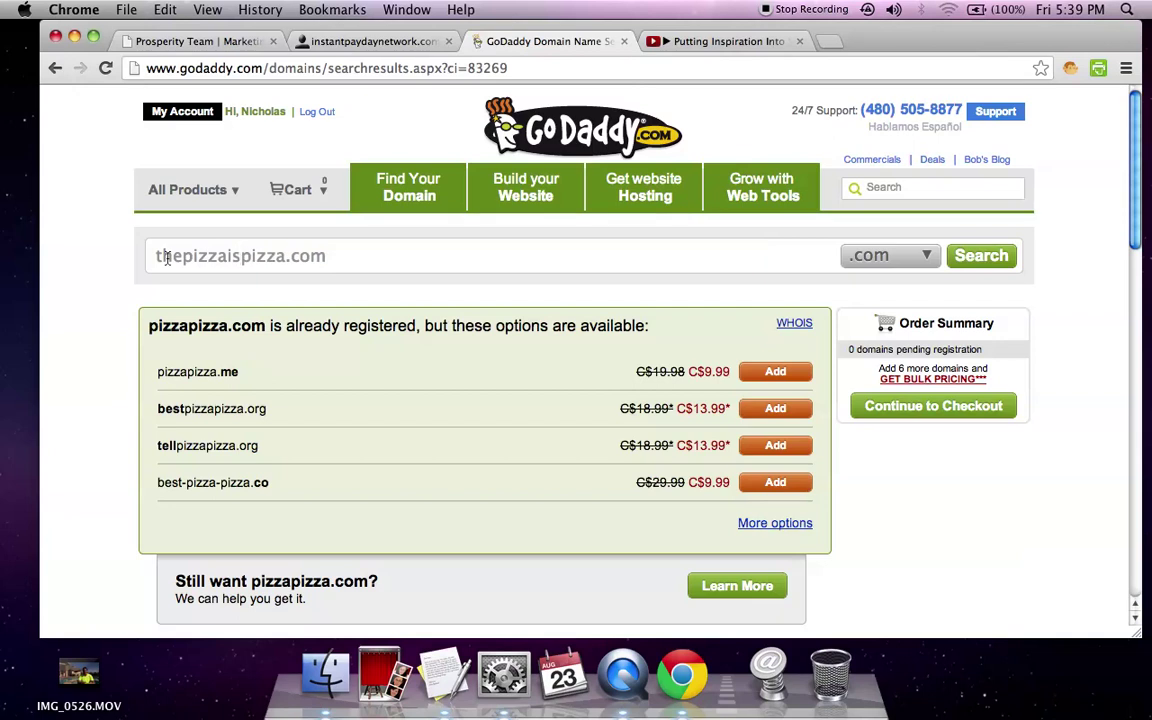
click(966, 259)
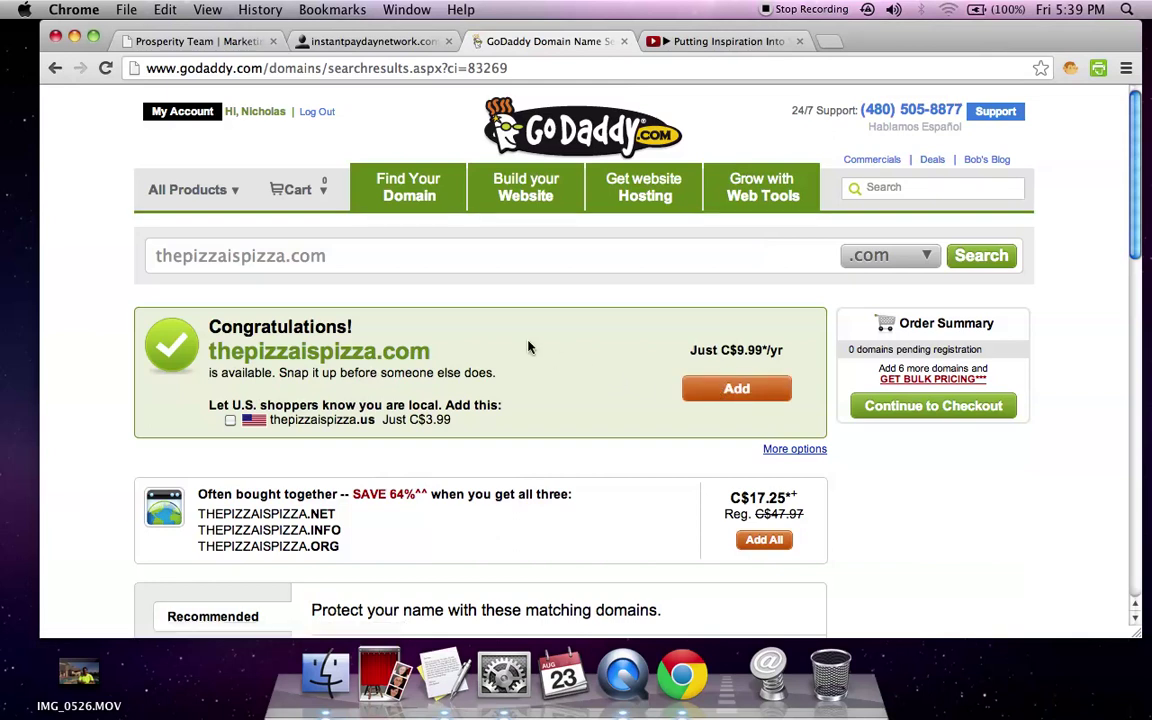
Step: Go to My Account's Domain Manager, dismissing the profile survey and new-manager announcement
click(183, 112)
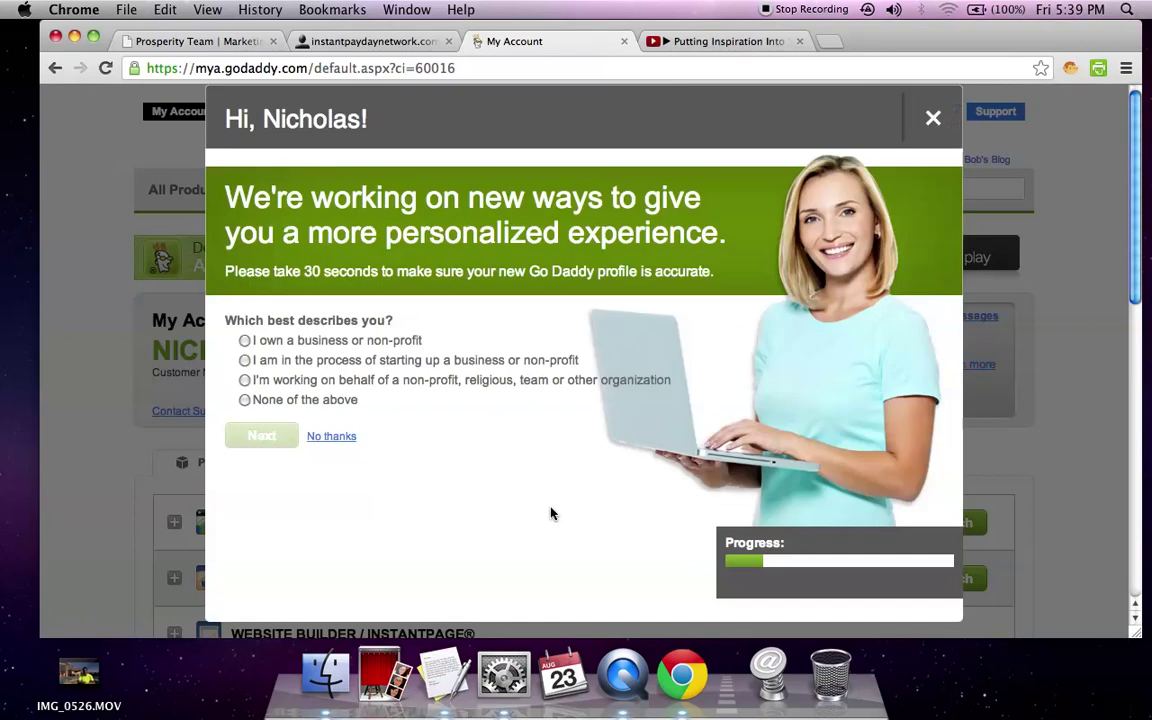
click(932, 118)
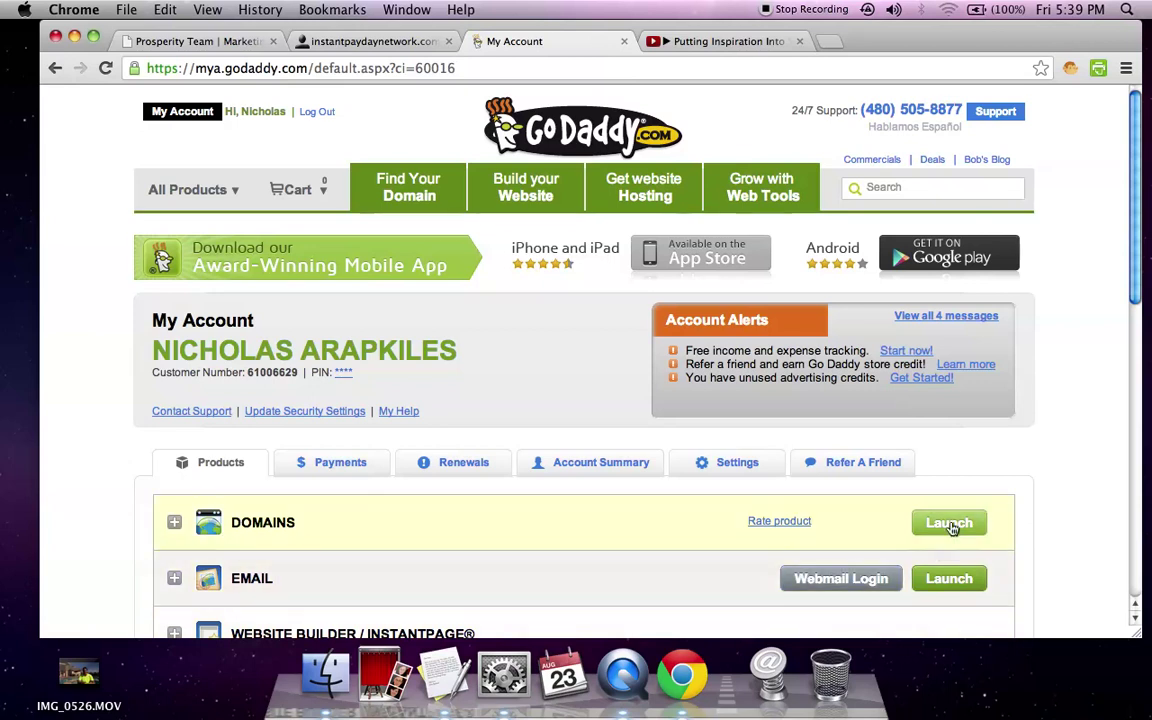
click(950, 525)
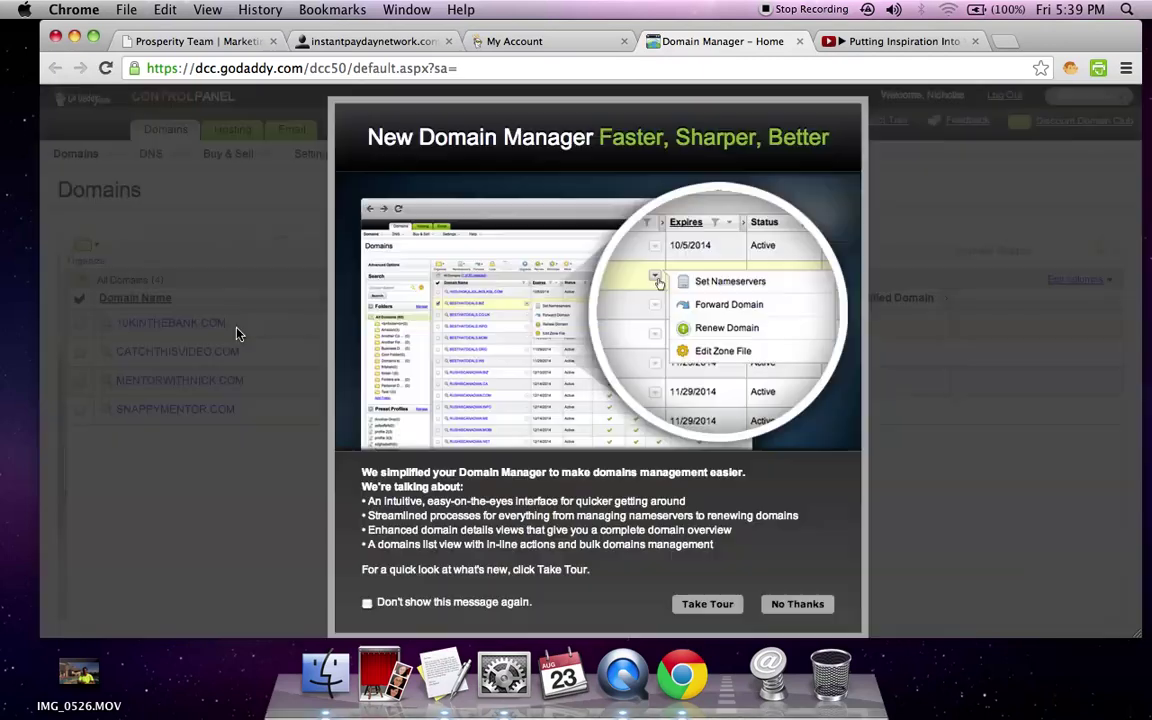
click(845, 119)
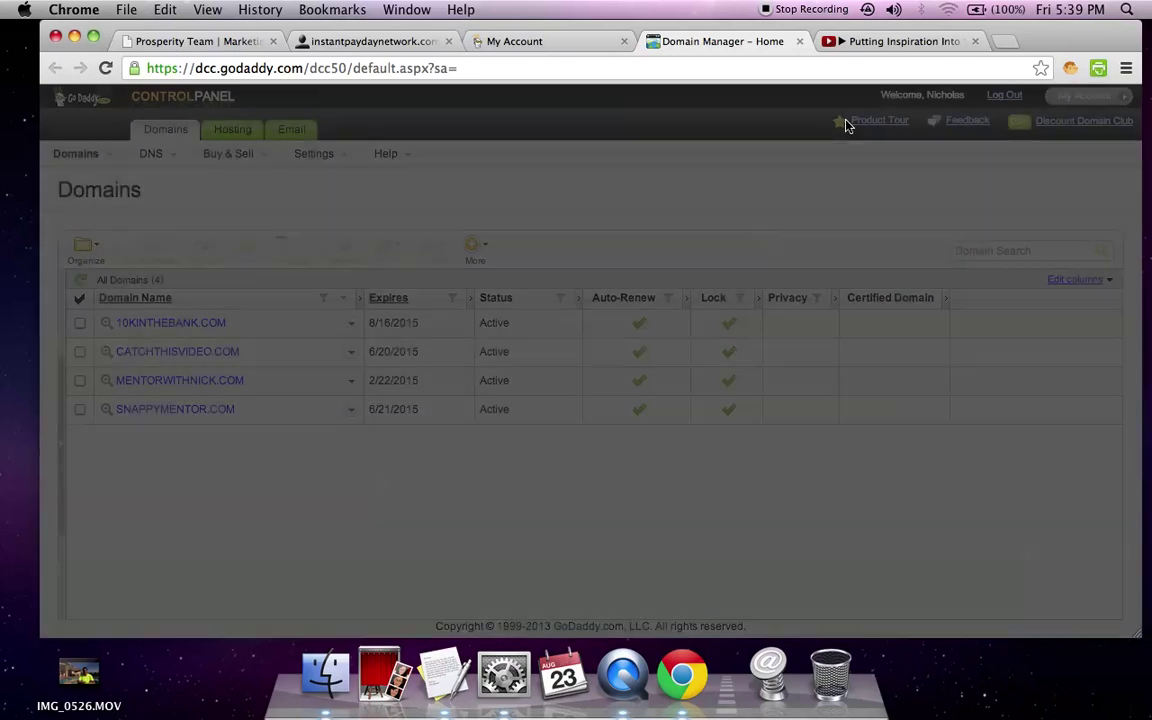
Step: Open MENTORWITHNICK.COM's forwarding settings and start editing its existing forward entry
click(189, 382)
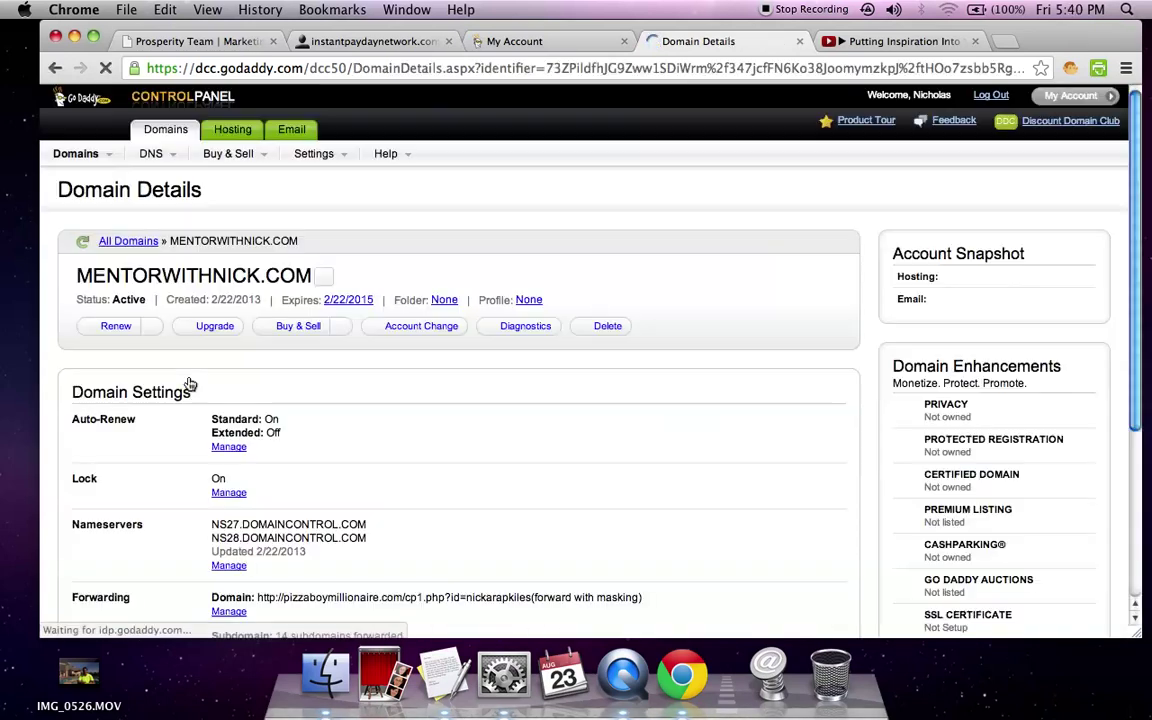
scroll(178, 423, down, 3)
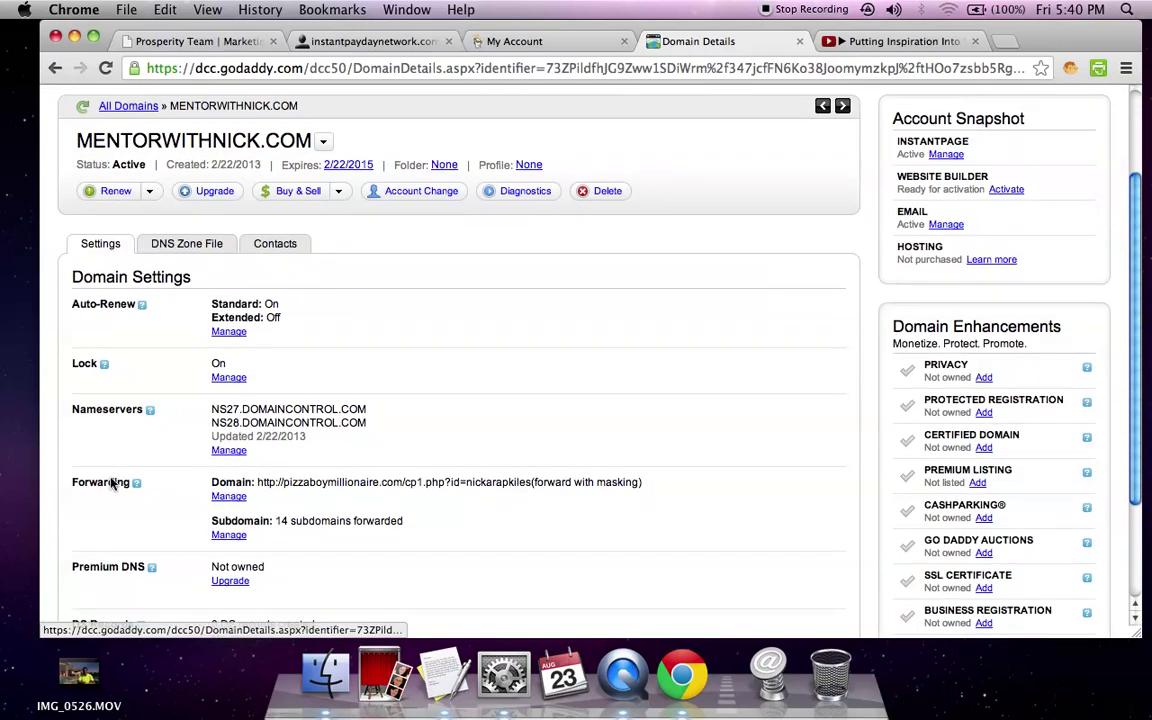
click(226, 498)
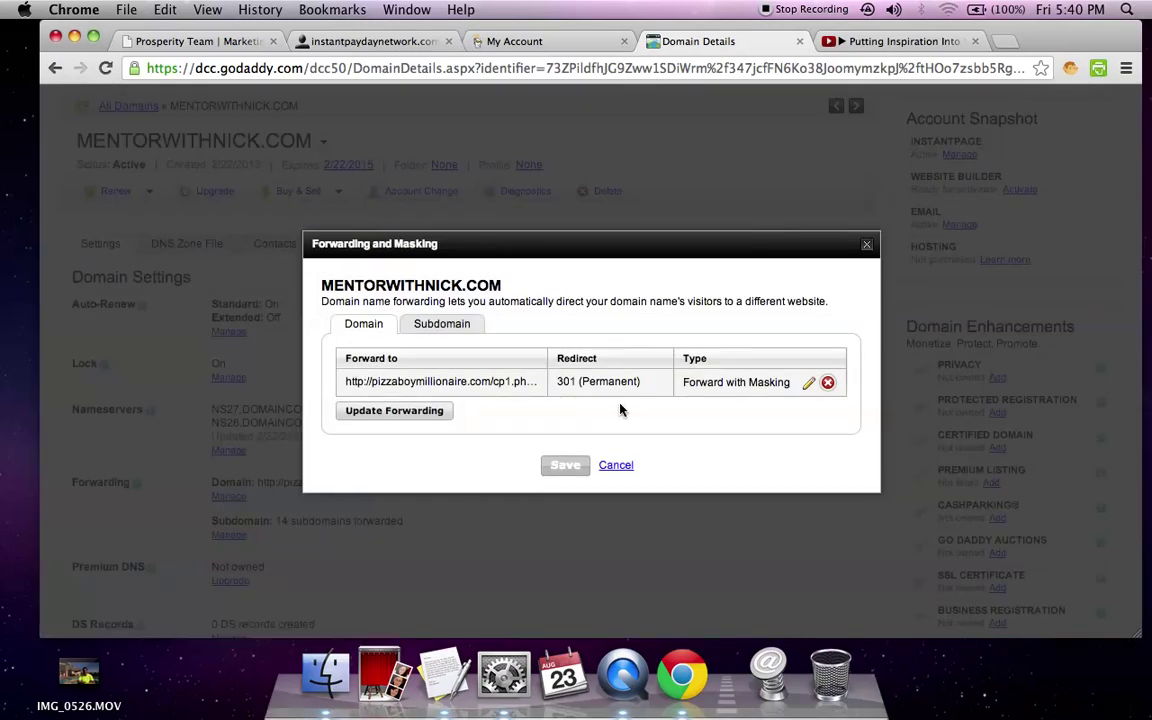
click(808, 387)
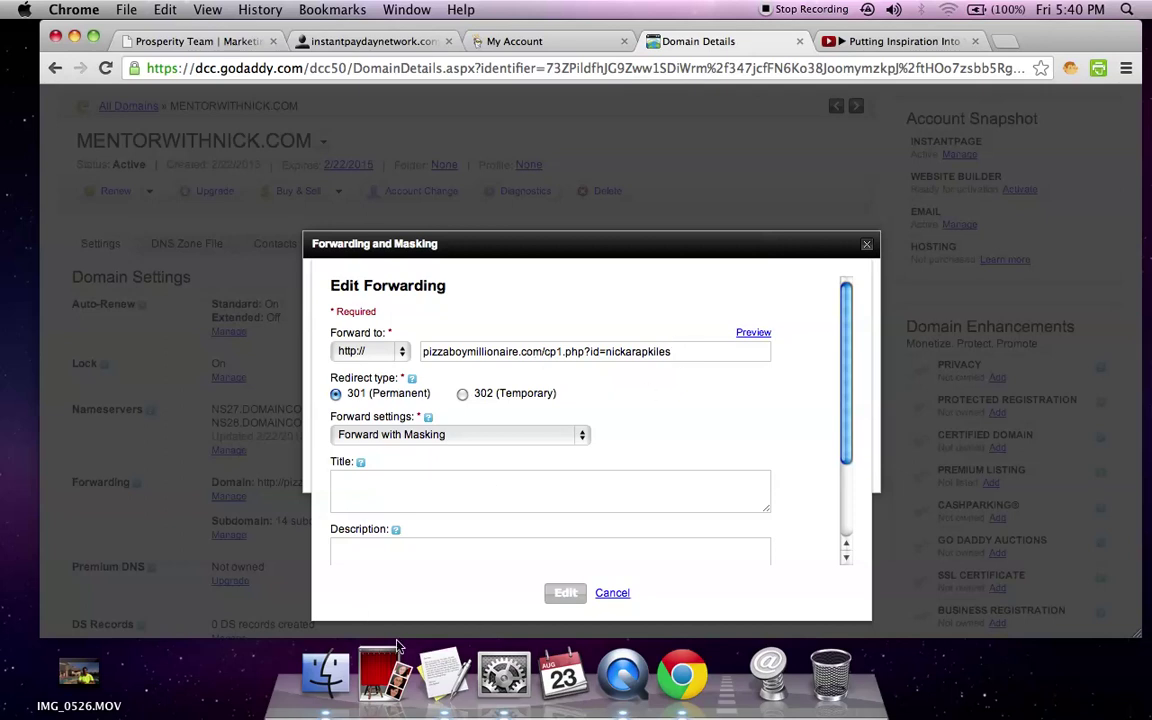
Step: Copy the capture-page URL from the notes, check the forward address and masking, then cancel
click(458, 688)
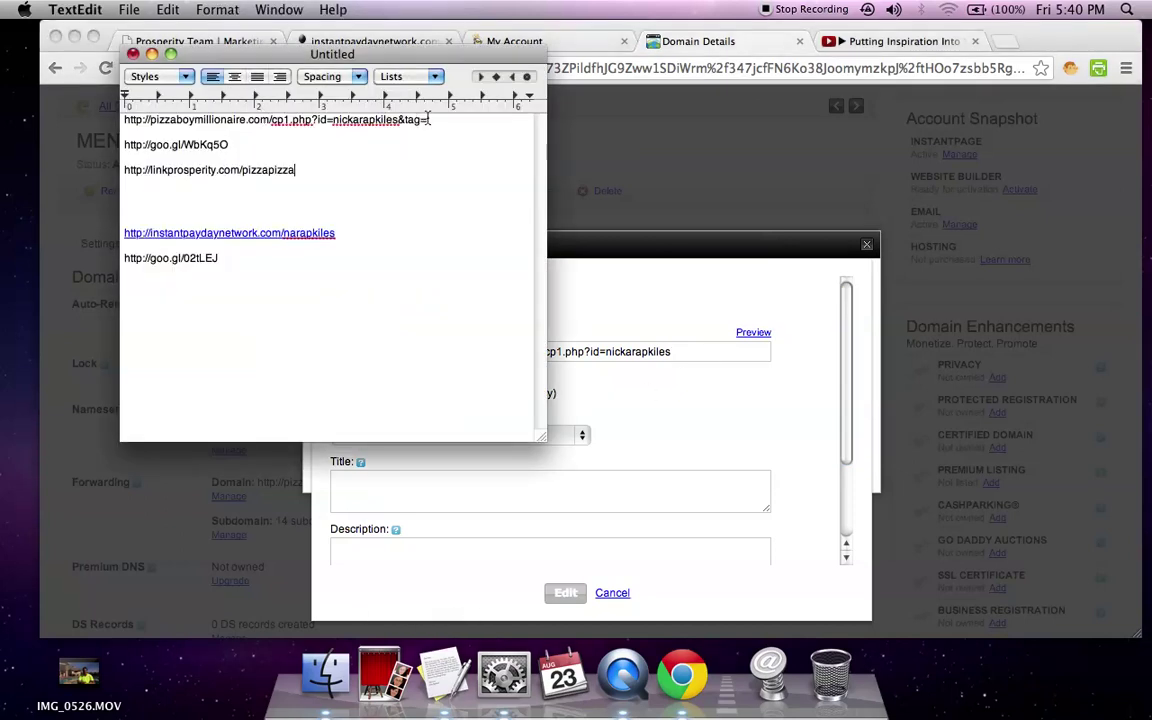
drag(431, 120, 127, 121)
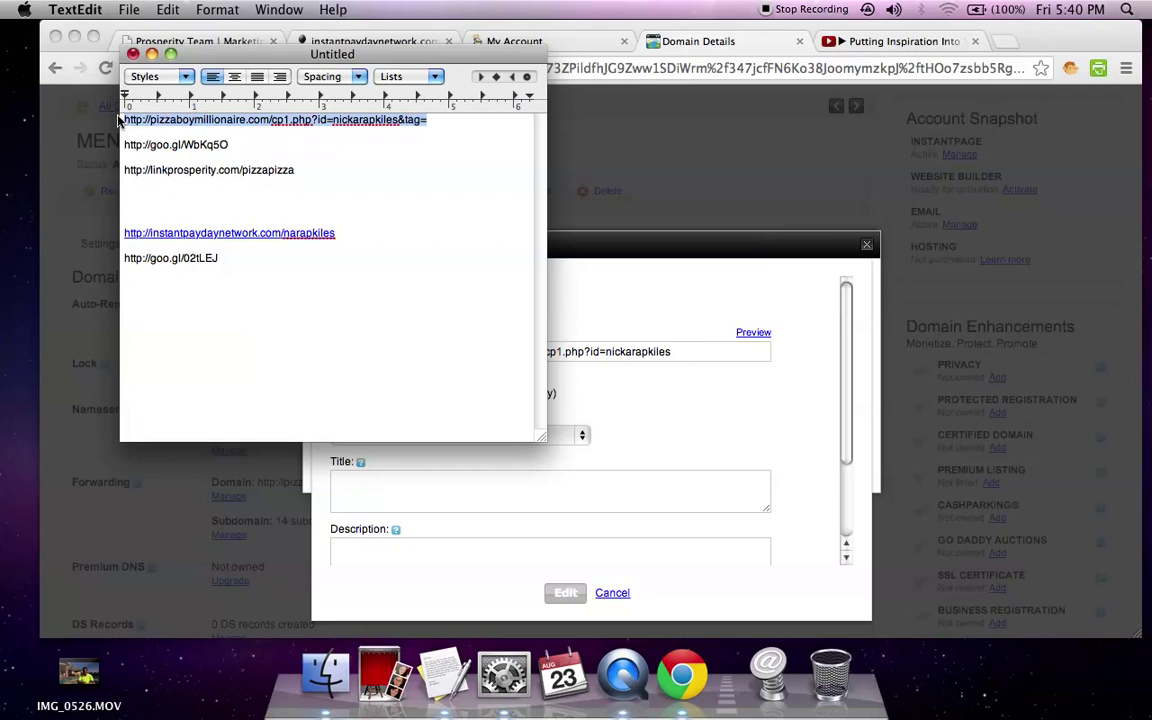
key(super+c)
click(643, 300)
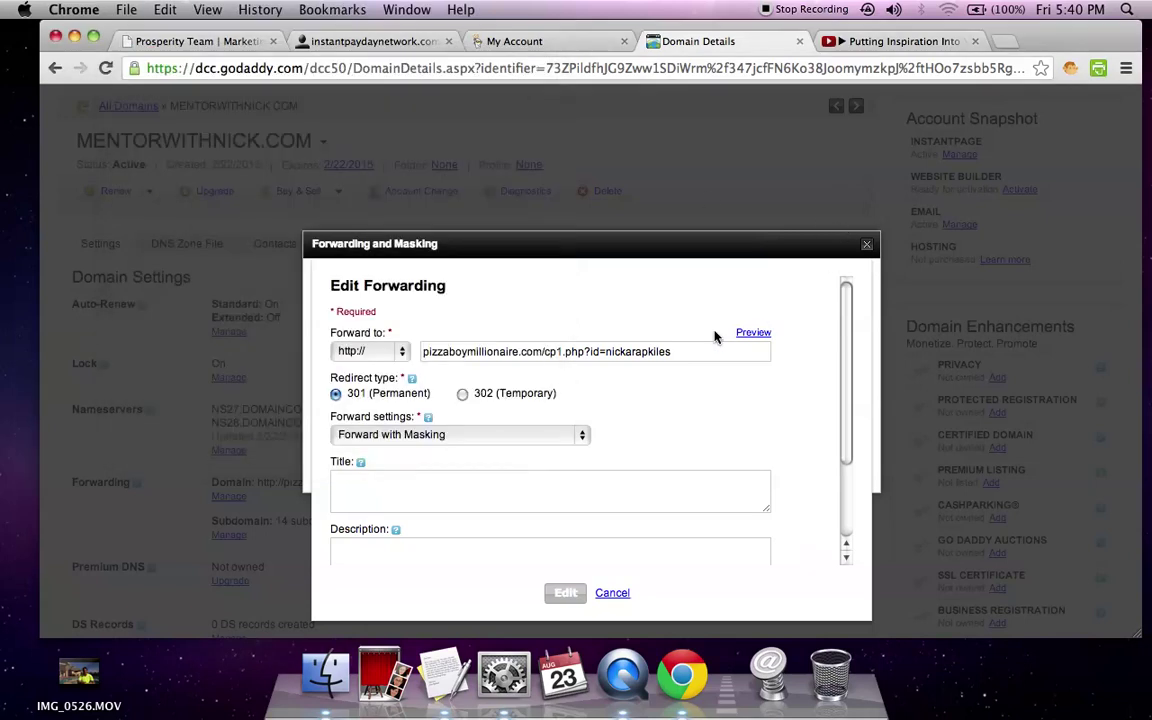
triple_click(677, 358)
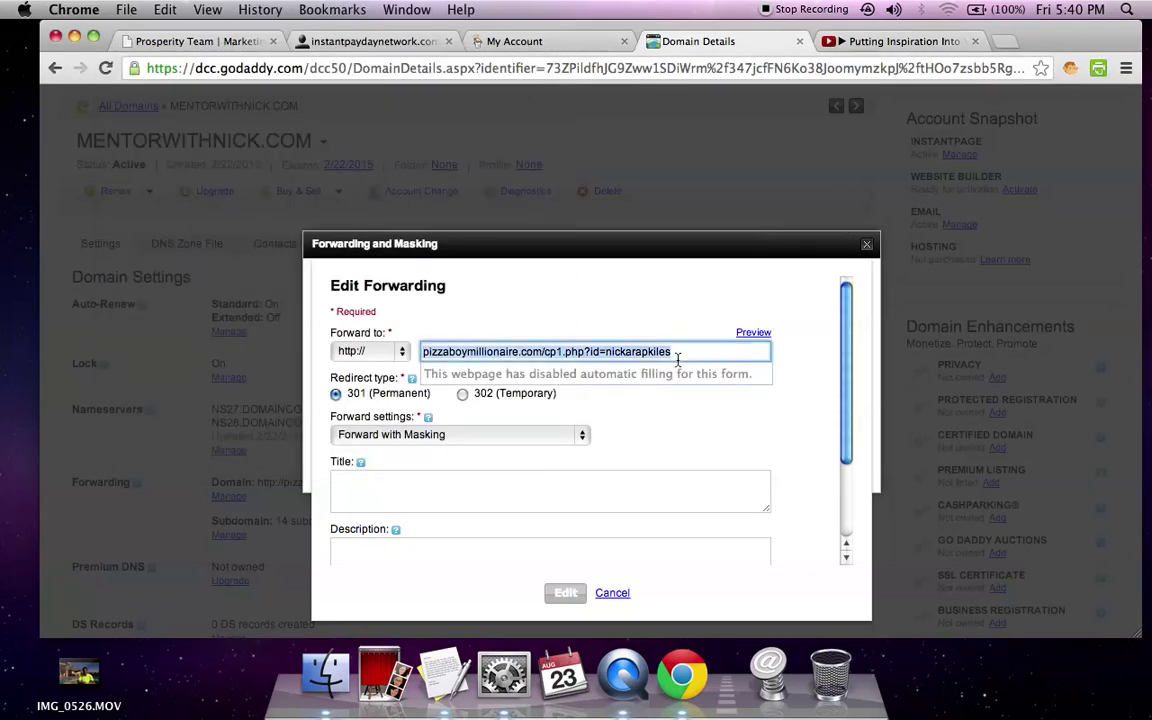
click(562, 435)
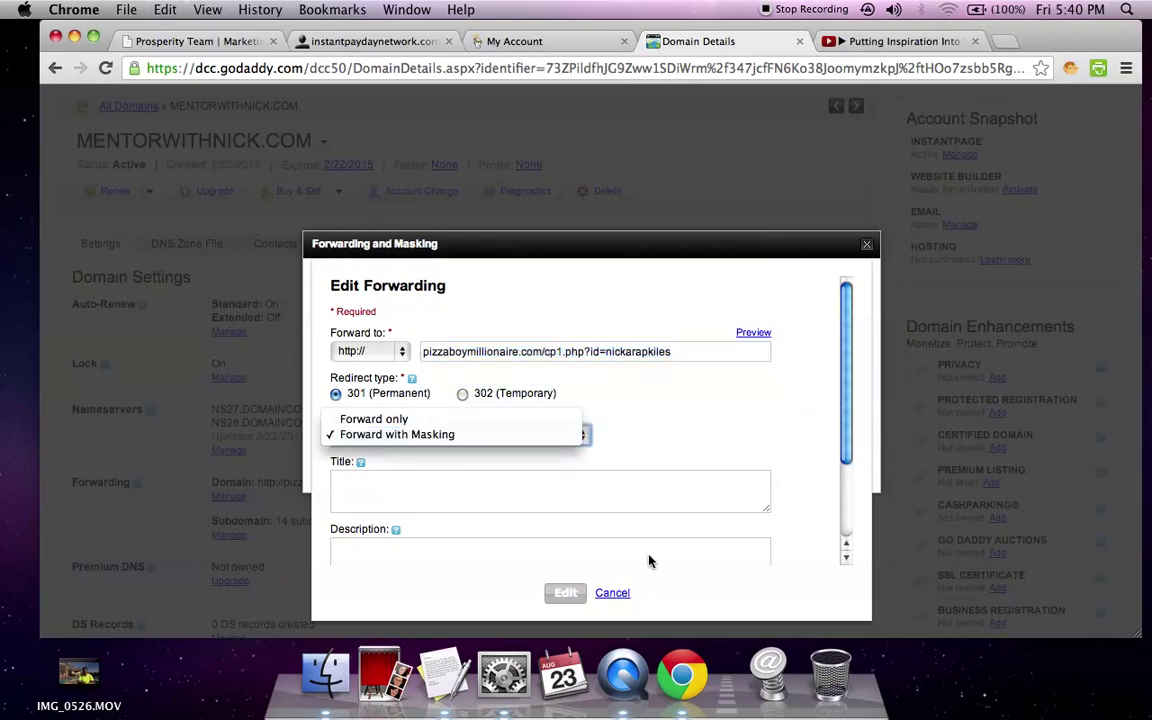
click(612, 593)
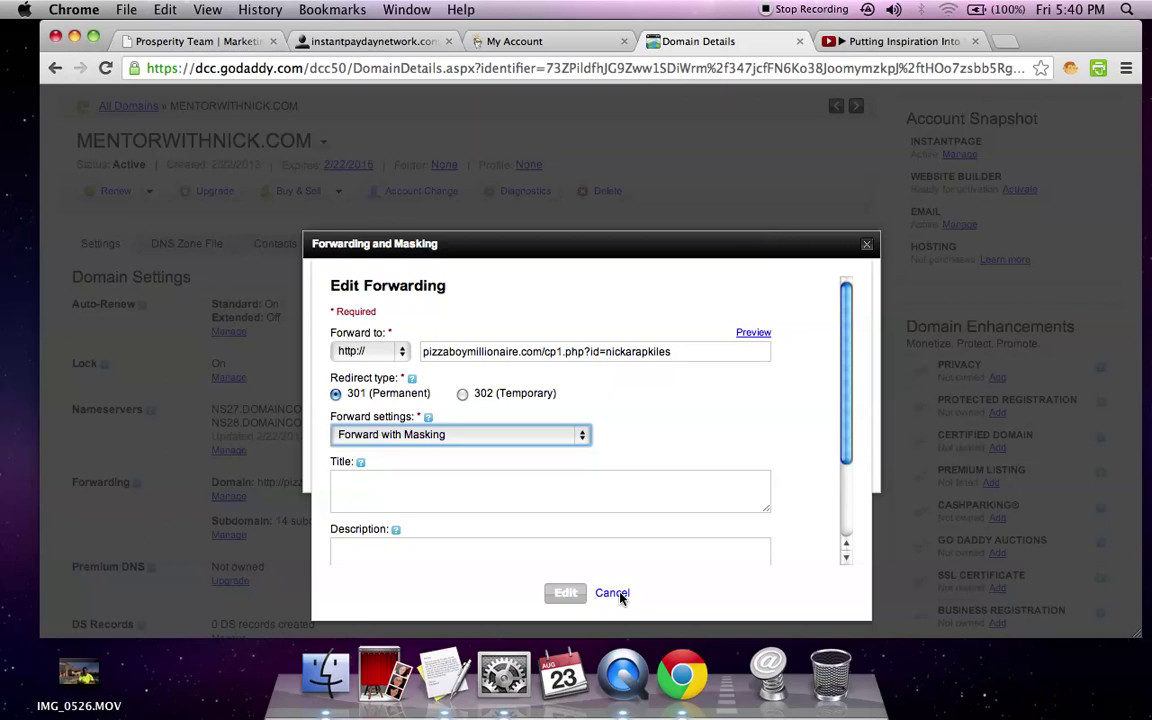
click(867, 246)
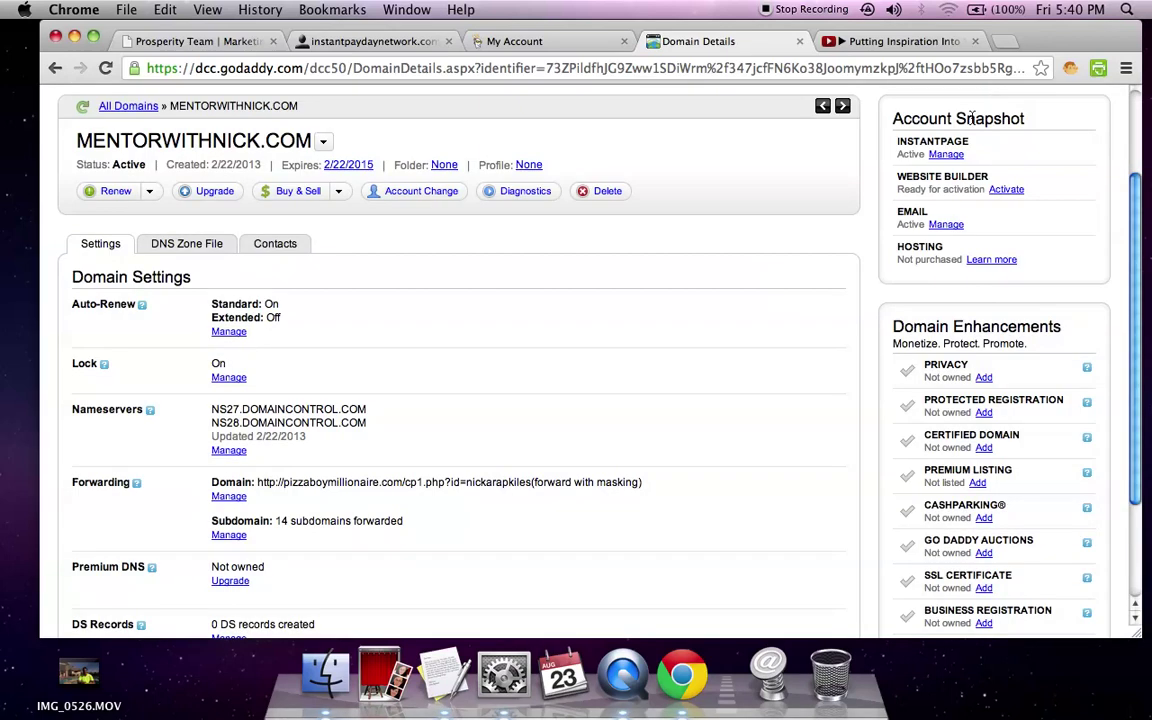
click(1006, 44)
text(m)
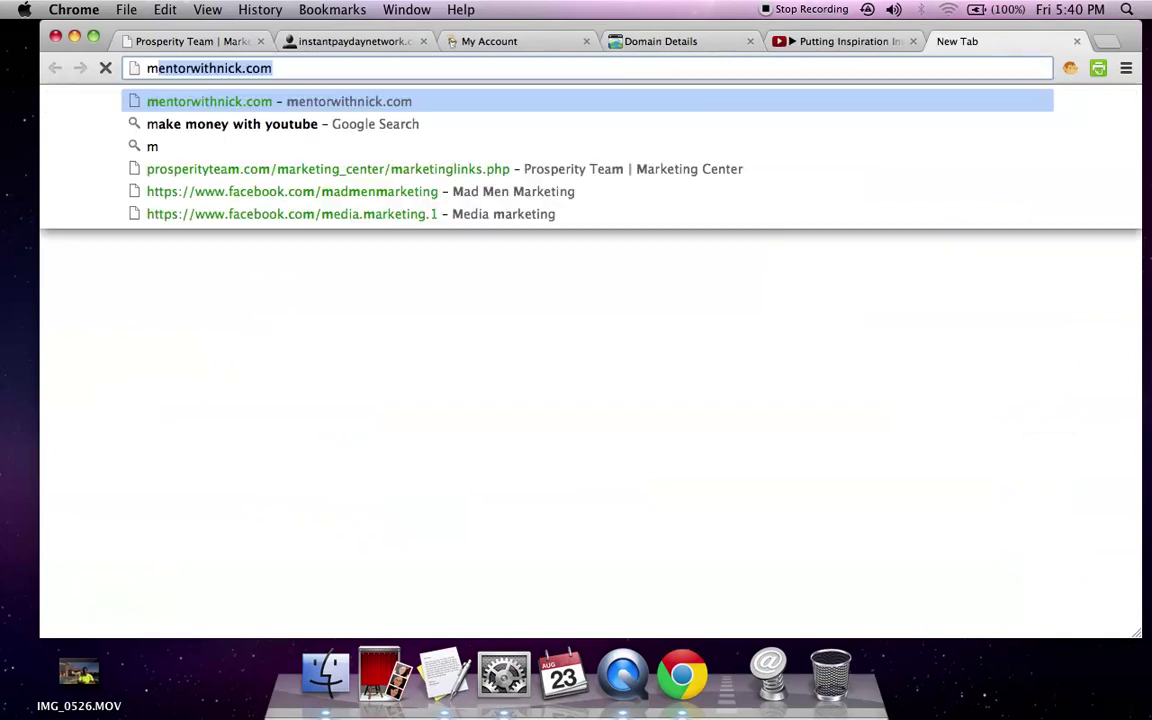
text(entorwithnick.com)
key(Return)
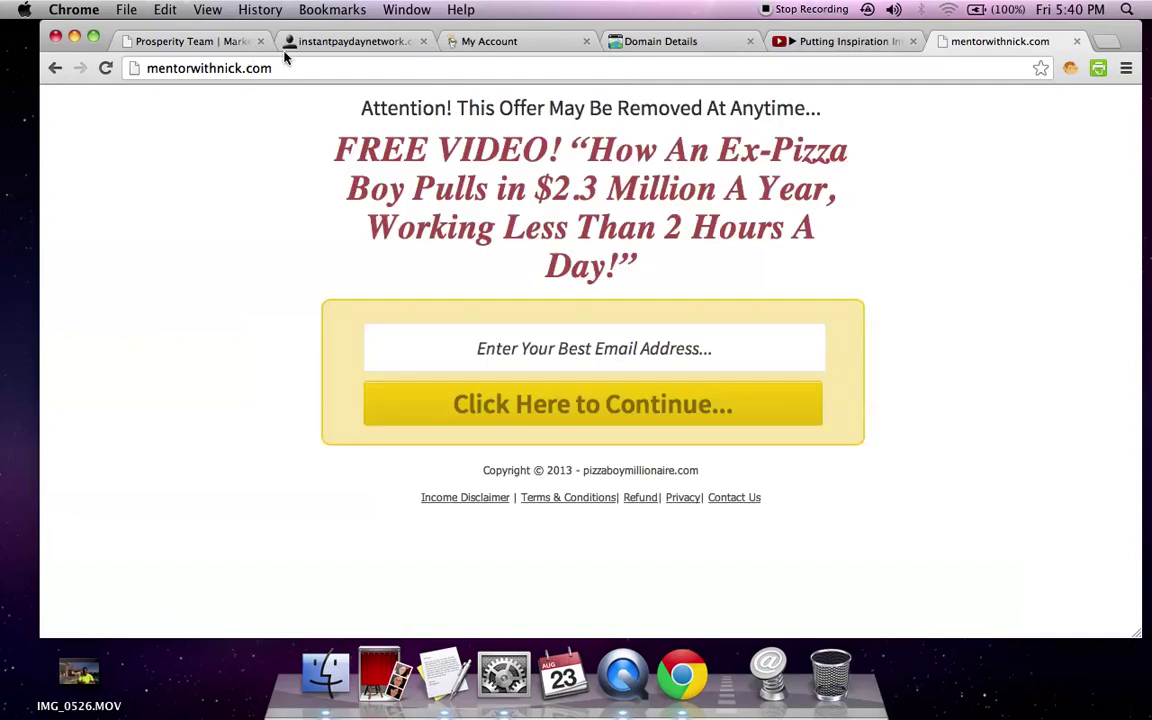
click(211, 43)
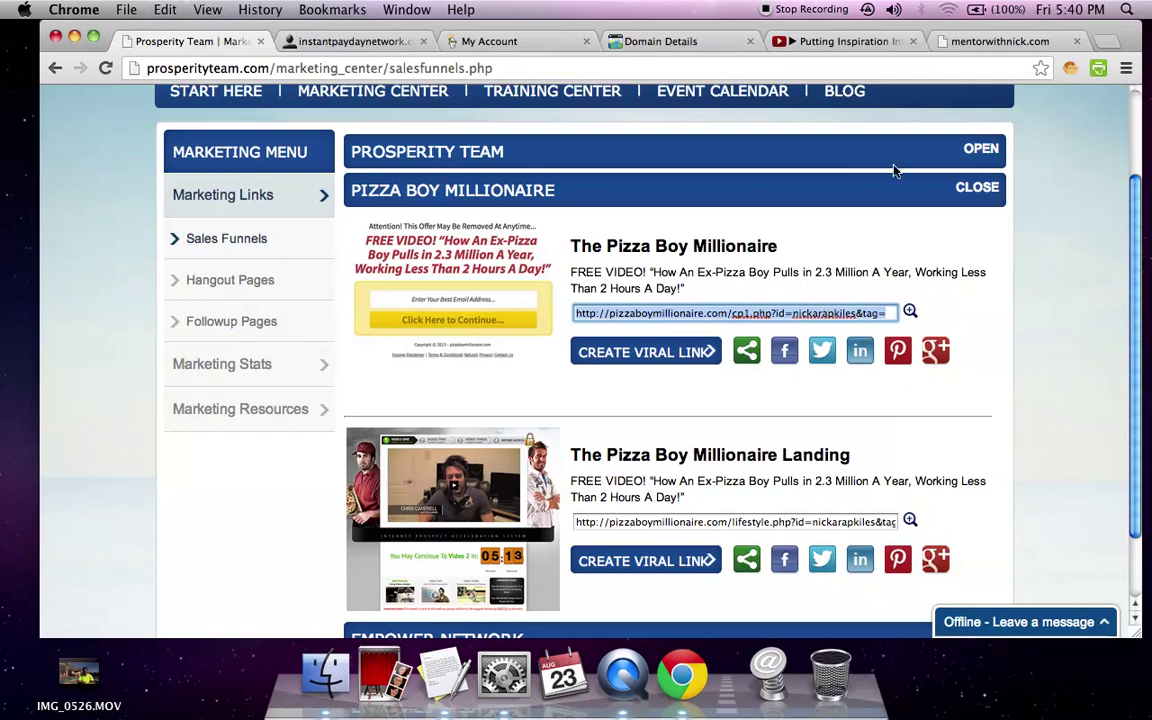
click(977, 50)
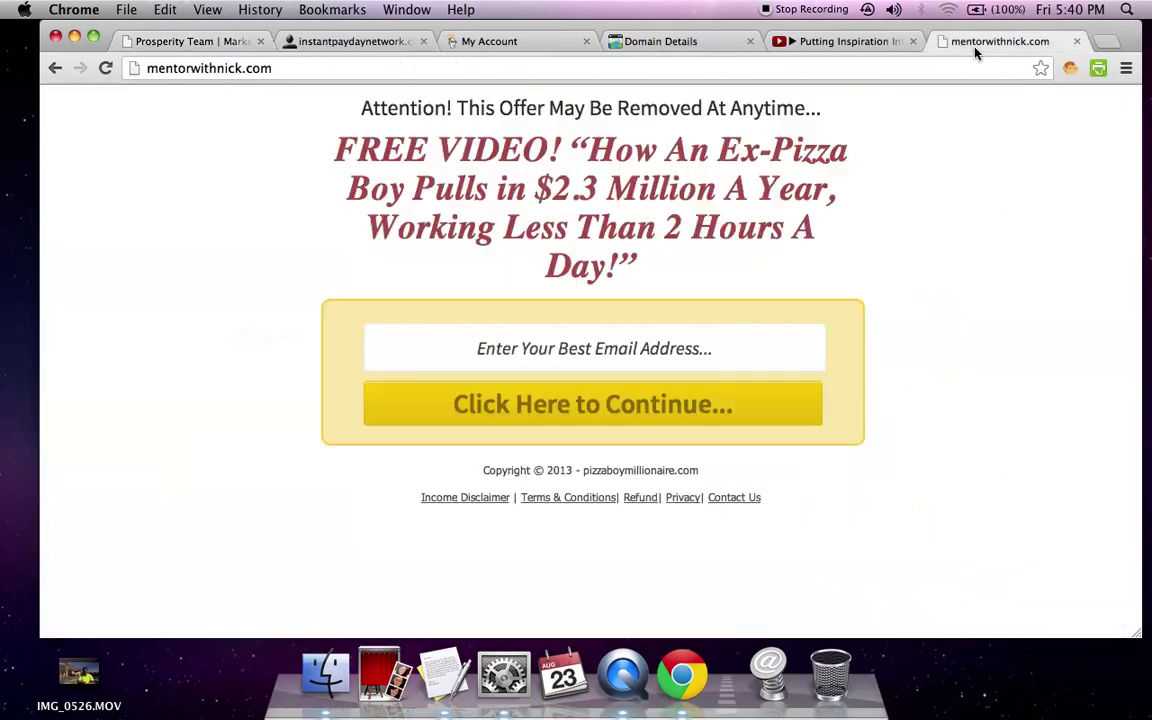
click(1076, 42)
click(756, 44)
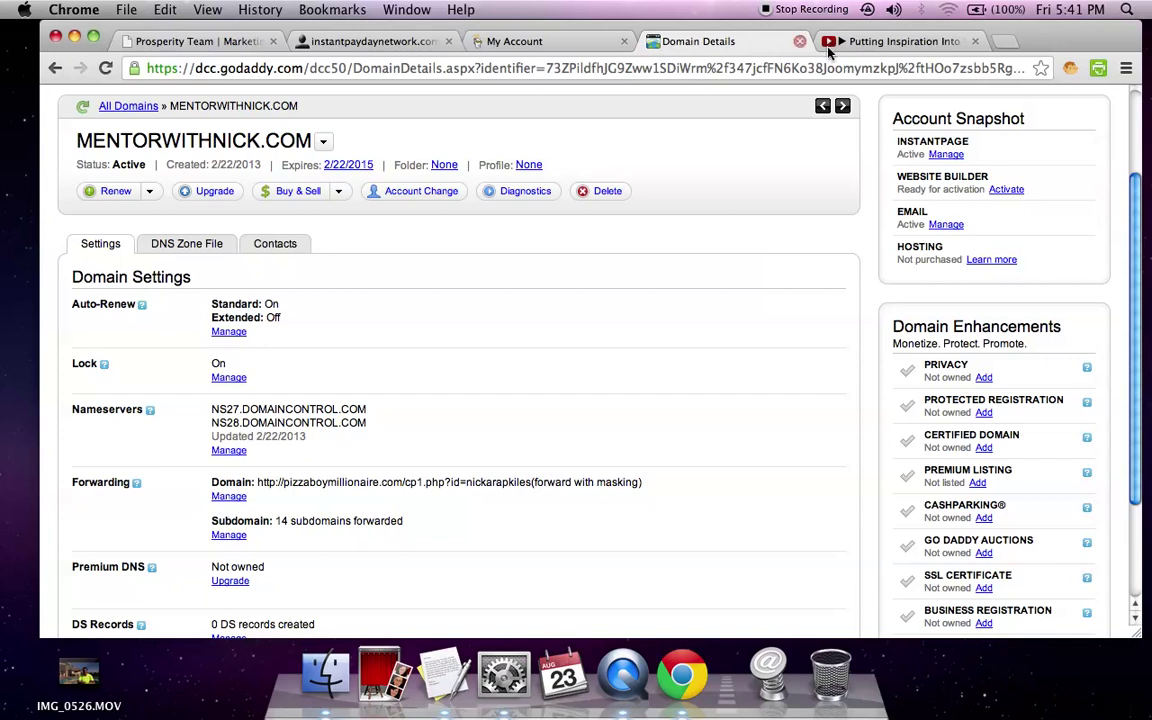
click(860, 41)
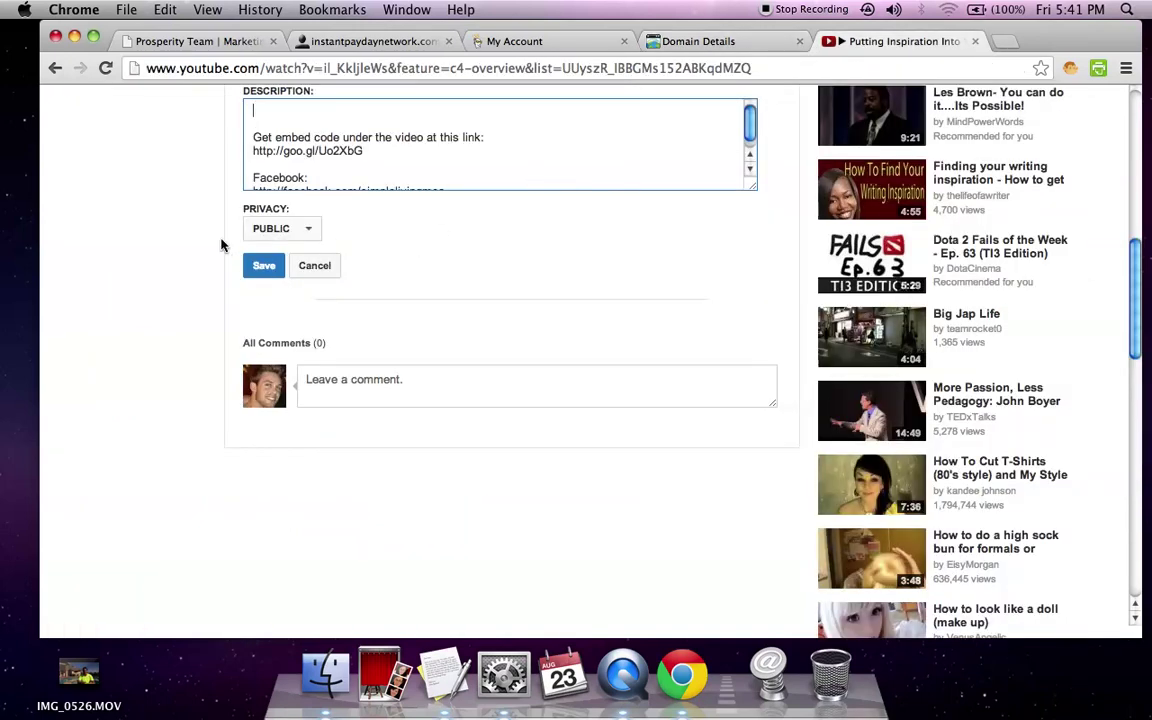
scroll(226, 246, up, 3)
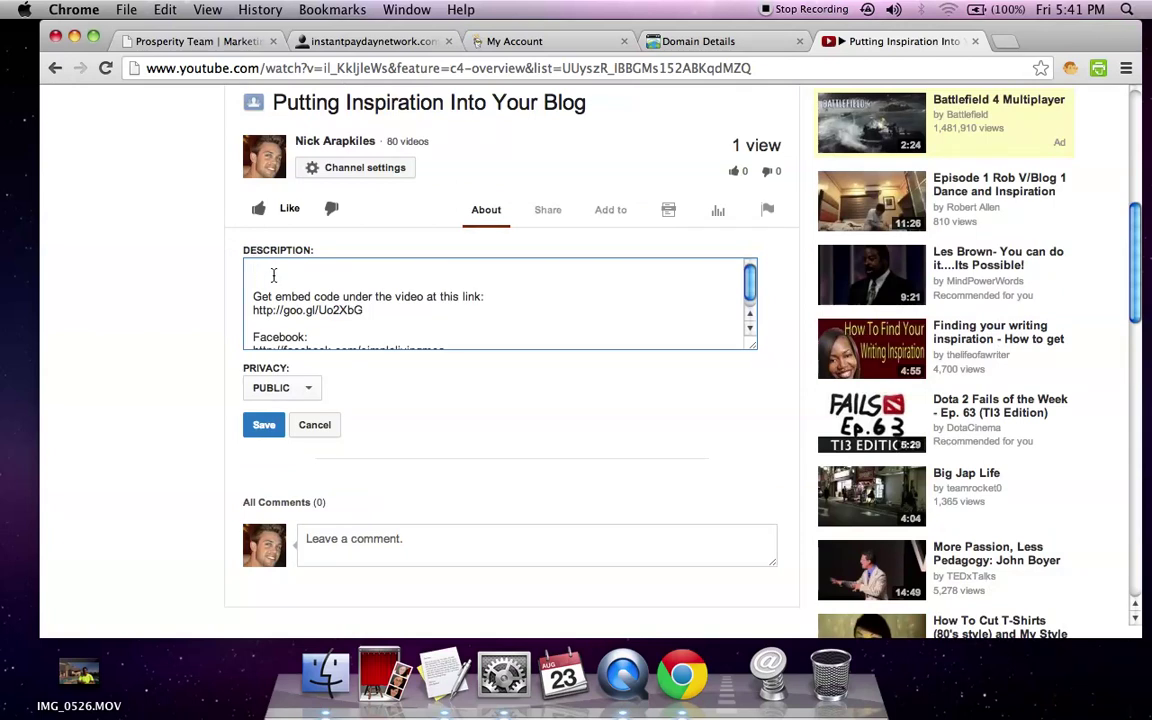
text(http://)
text(mento)
text(rwit)
text(hnic)
text(k.c)
text(om)
Step: Save the description and open the mentorwithnick.com link in a new tab to test it
click(264, 424)
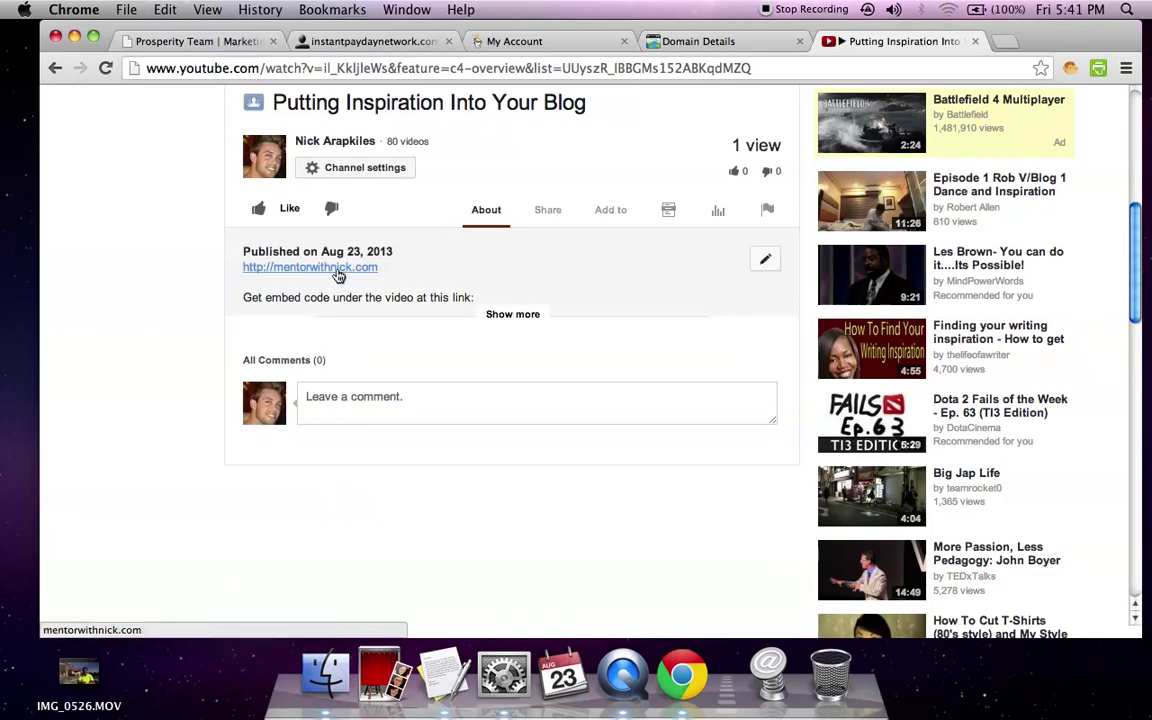
right_click(327, 269)
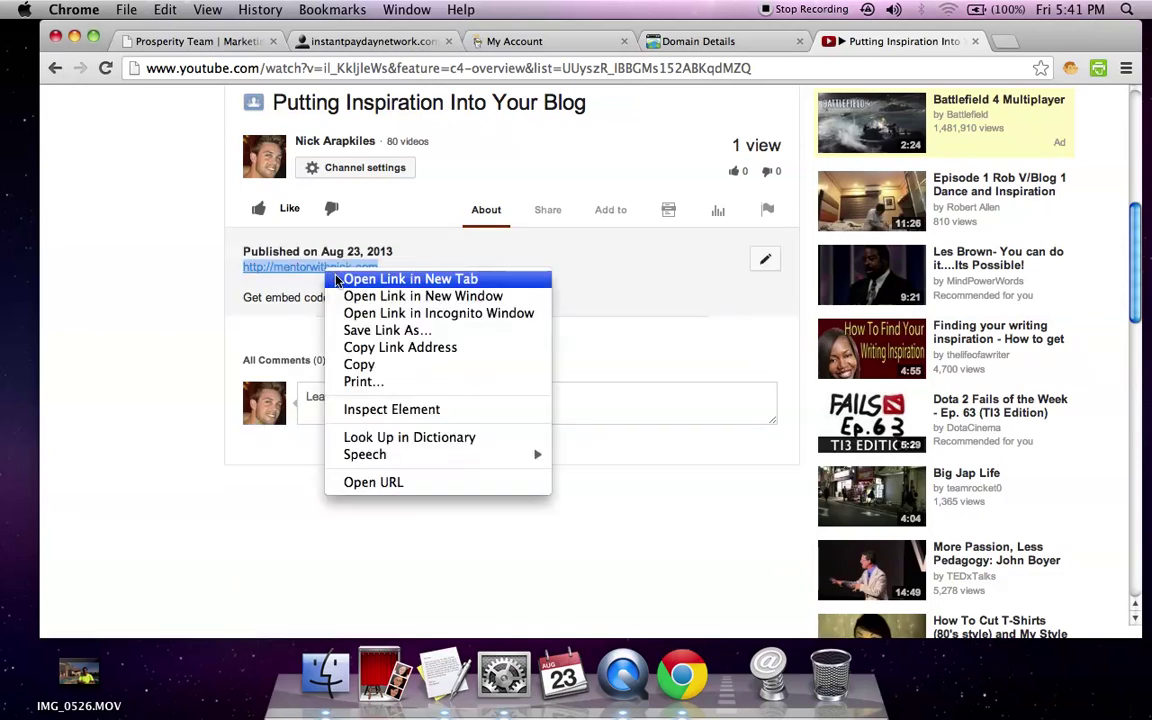
click(400, 279)
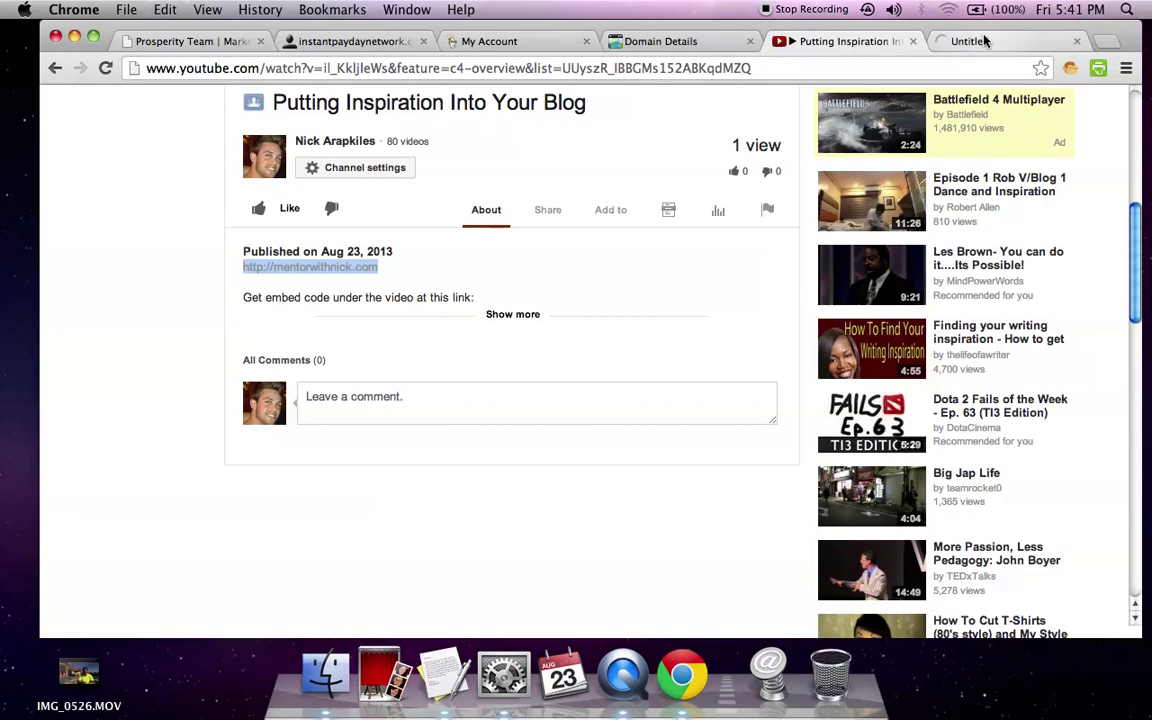